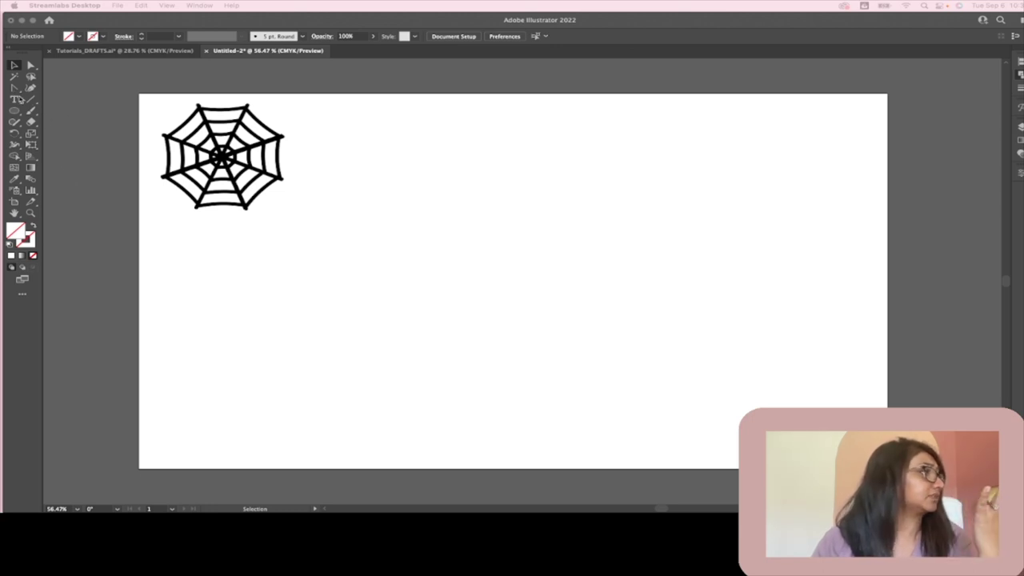
Step: Draw two straight lines meeting at the bottom as a narrow V beside the spider web
left_click(33, 101)
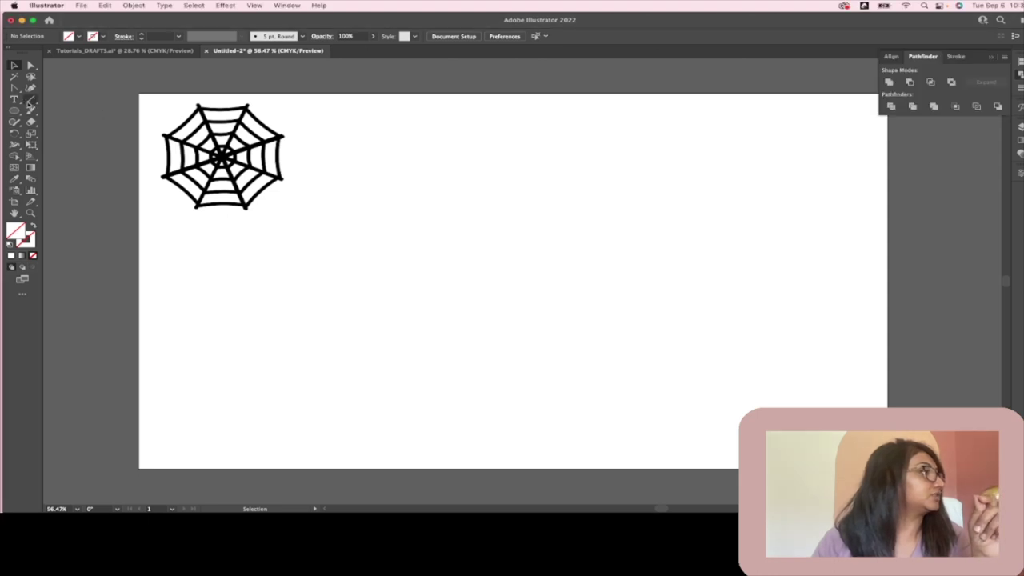
left_click(30, 100)
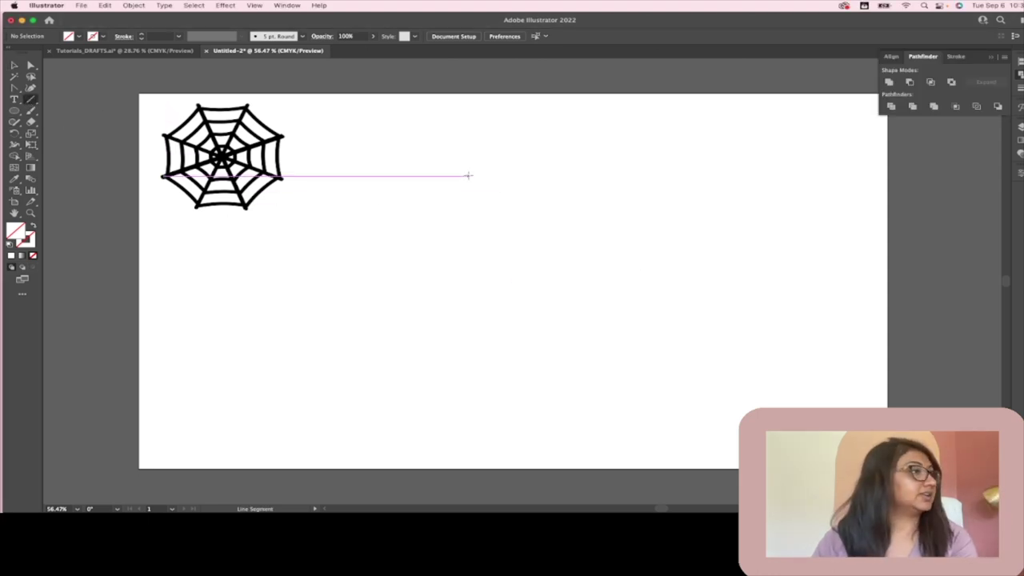
left_click_drag(469, 170, 491, 267)
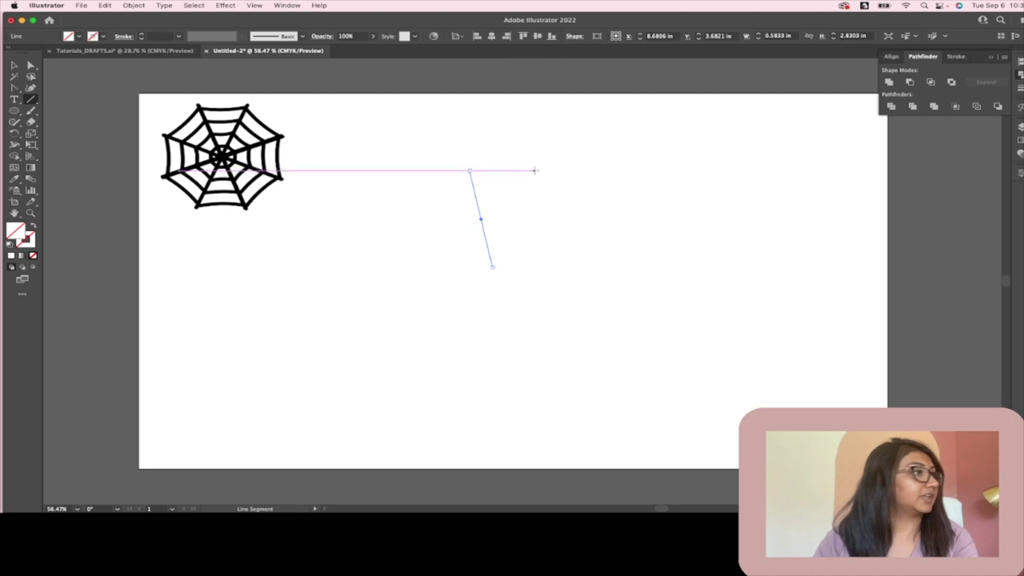
left_click_drag(534, 170, 491, 267)
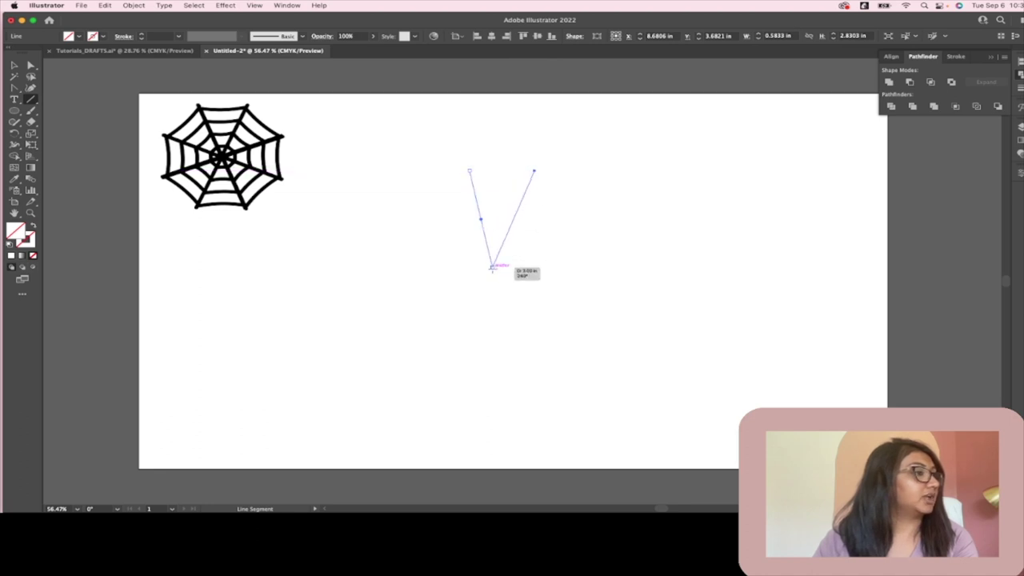
left_click_drag(492, 267, 493, 268)
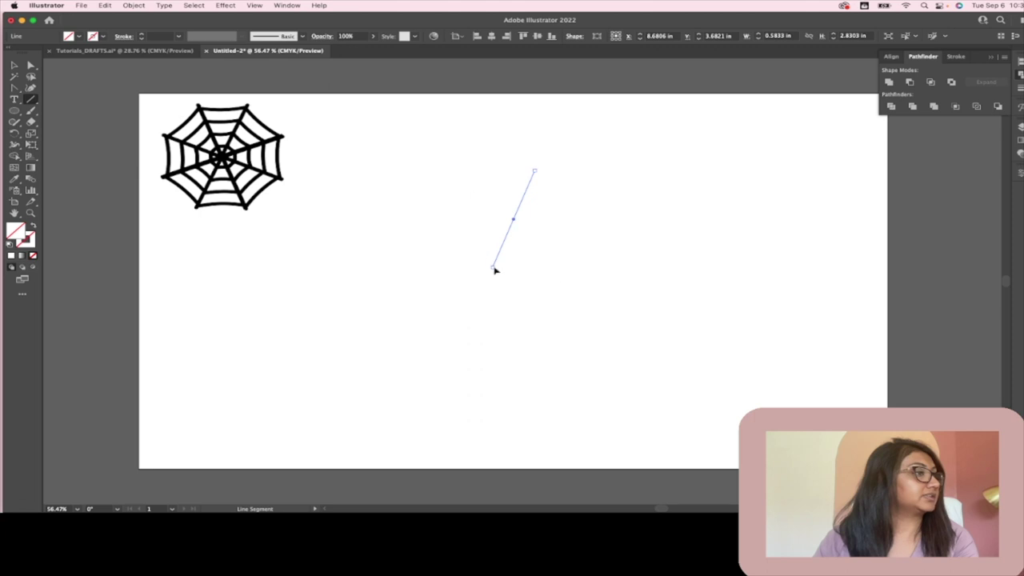
Step: Marquee-select both lines of the V
left_click(14, 65)
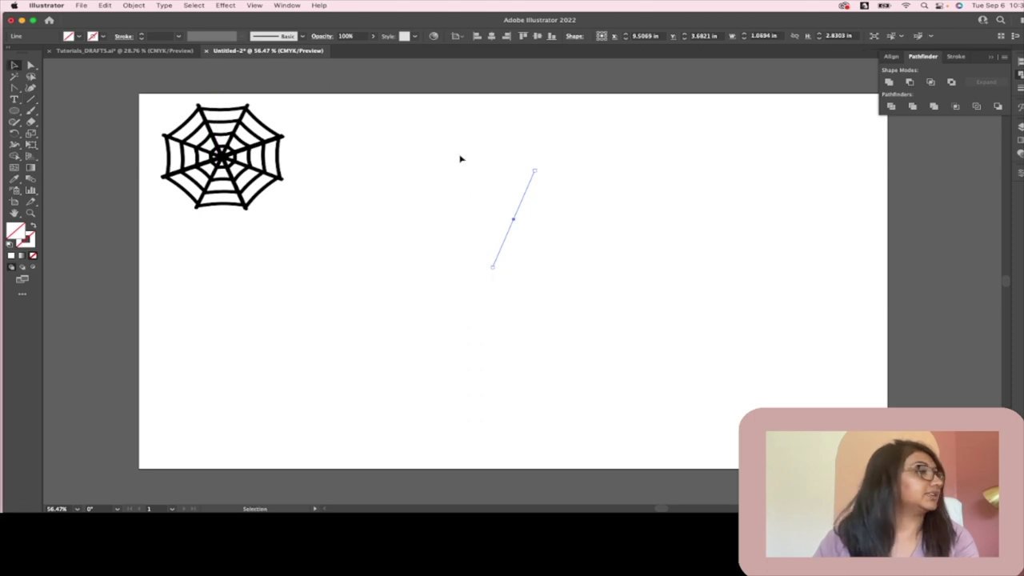
left_click_drag(459, 157, 601, 283)
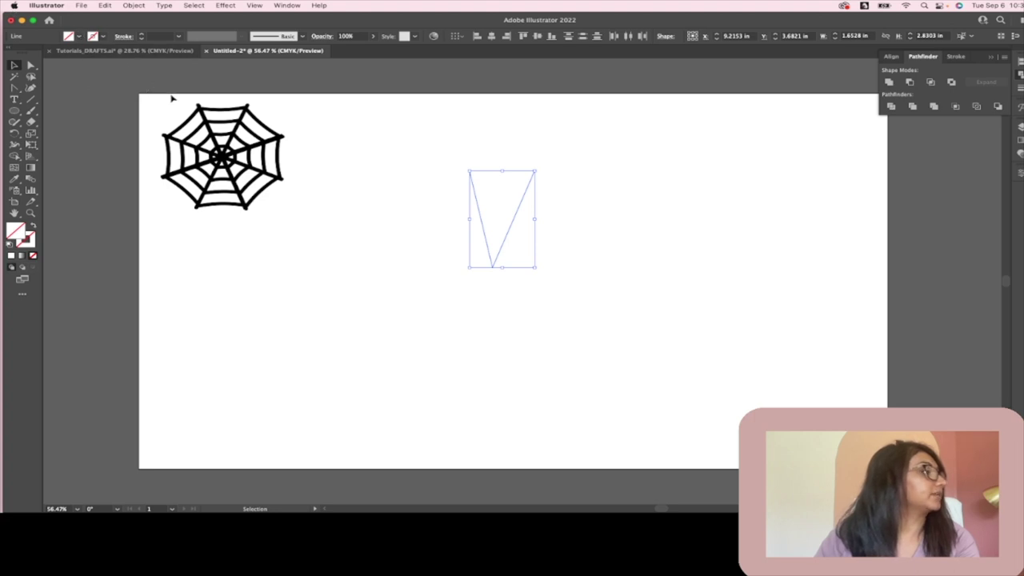
left_click(102, 37)
Step: Give the V's lines a dark stroke colour from the control bar swatches
left_click(32, 53)
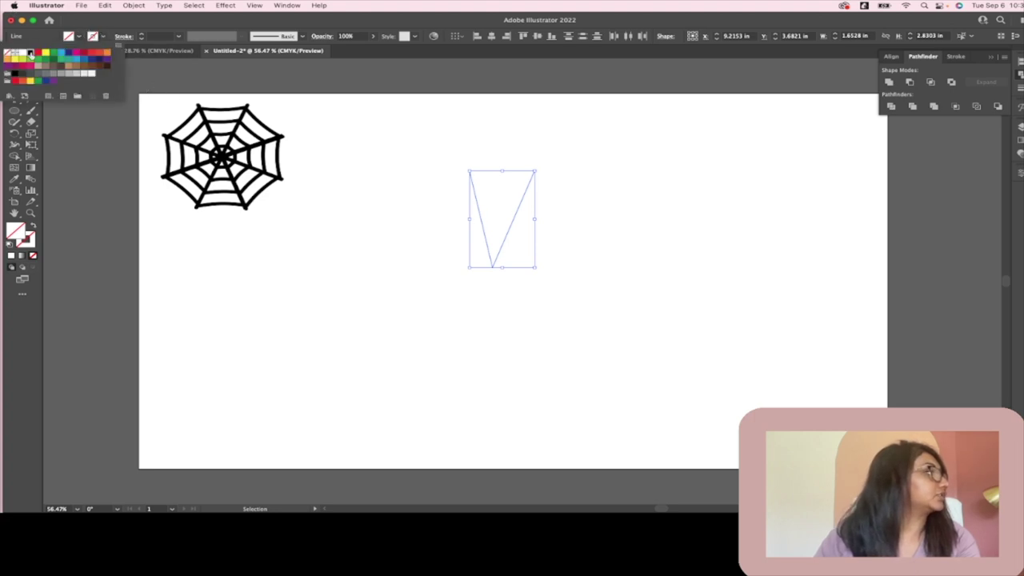
left_click(523, 277)
left_click(496, 283)
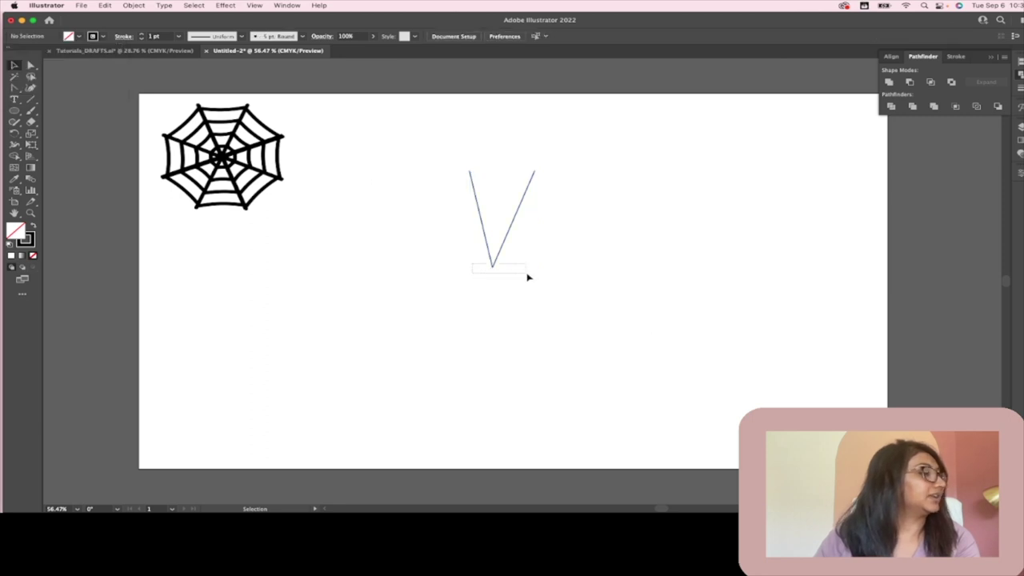
left_click(526, 277)
left_click(497, 281)
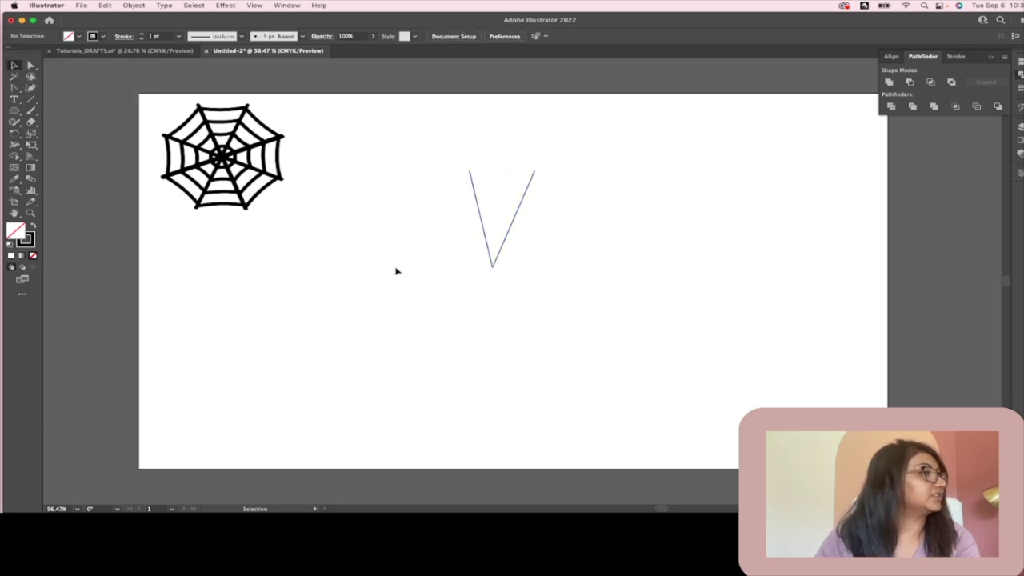
scroll(490, 272, "up", 5)
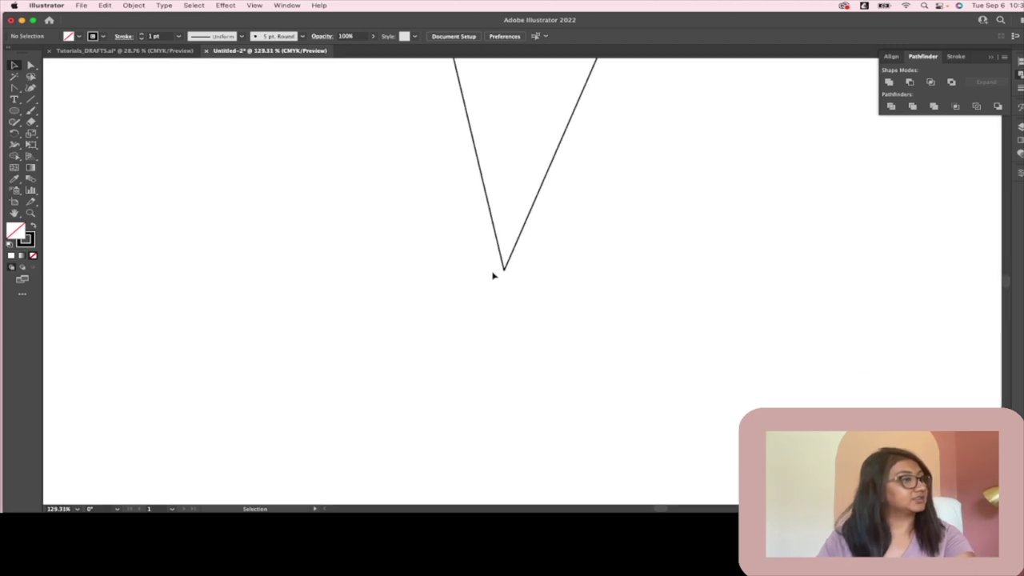
Step: Drag the V's bottom anchors together so both legs meet at one point, then reselect both lines
left_click(32, 65)
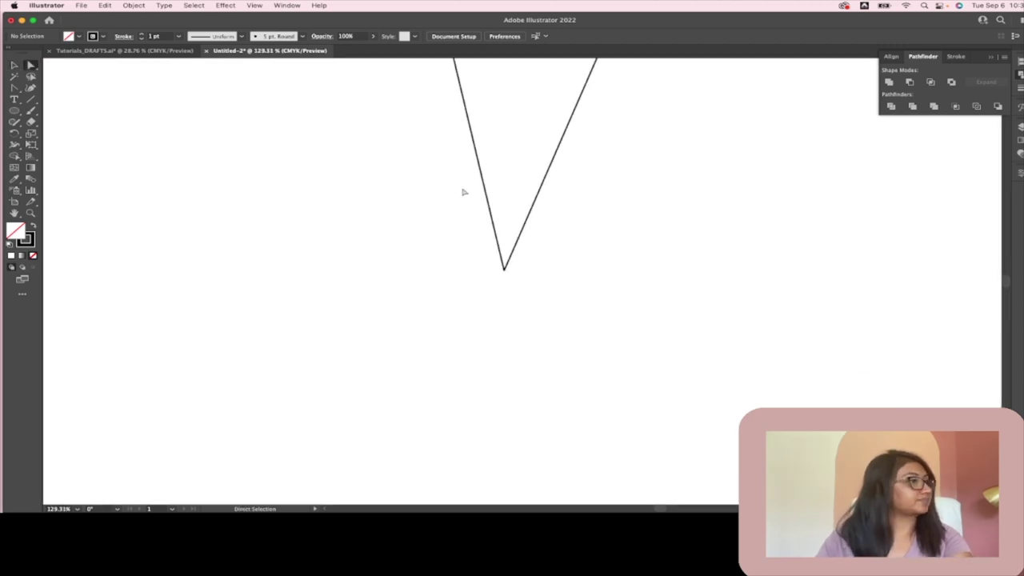
left_click(504, 270)
left_click_drag(503, 272, 572, 268)
scroll(558, 272, "down", 3)
left_click_drag(526, 270, 556, 264)
left_click_drag(571, 265, 557, 265)
left_click(637, 336)
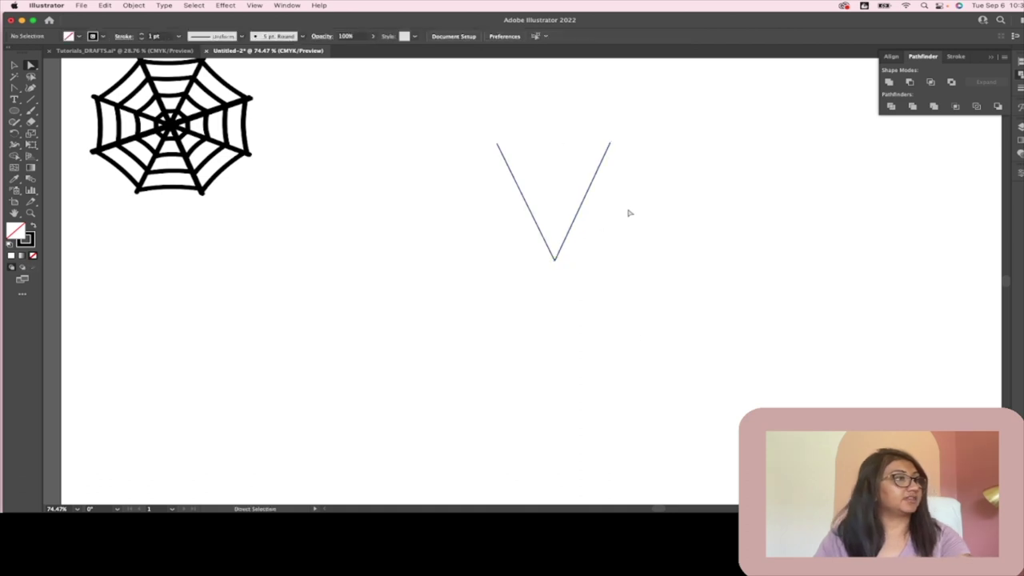
scroll(629, 213, "down", 2, "alt")
left_click_drag(519, 145, 717, 285)
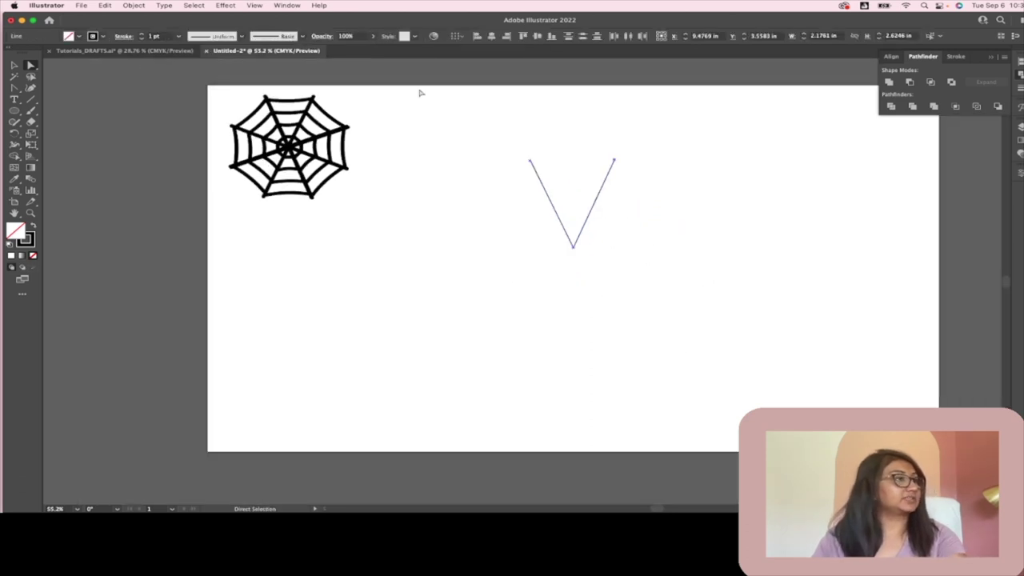
Step: Raise the V's stroke weight to 11 pt
left_click(143, 35)
left_click(143, 35)
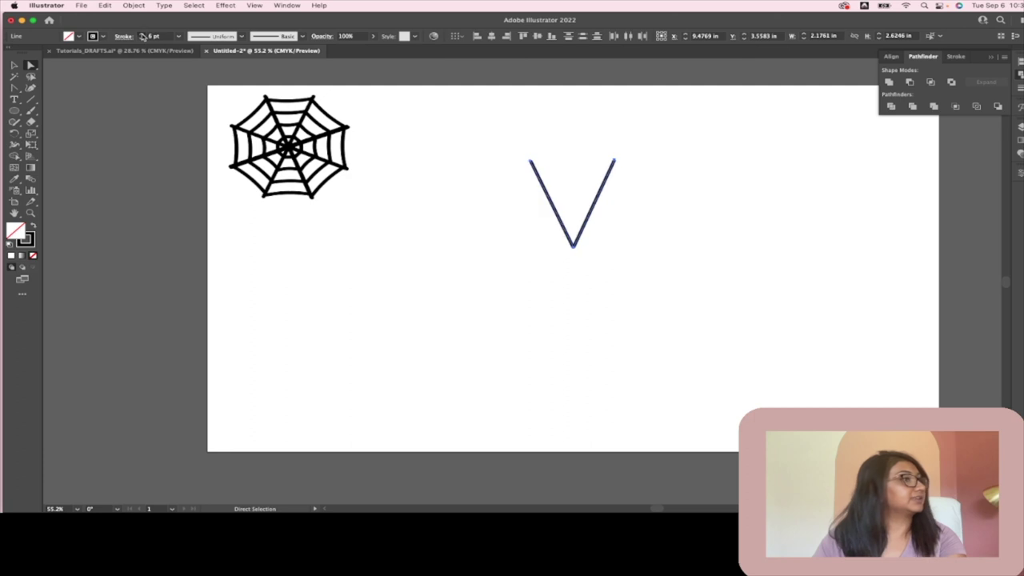
left_click(143, 35)
left_click(143, 35)
left_click(606, 261)
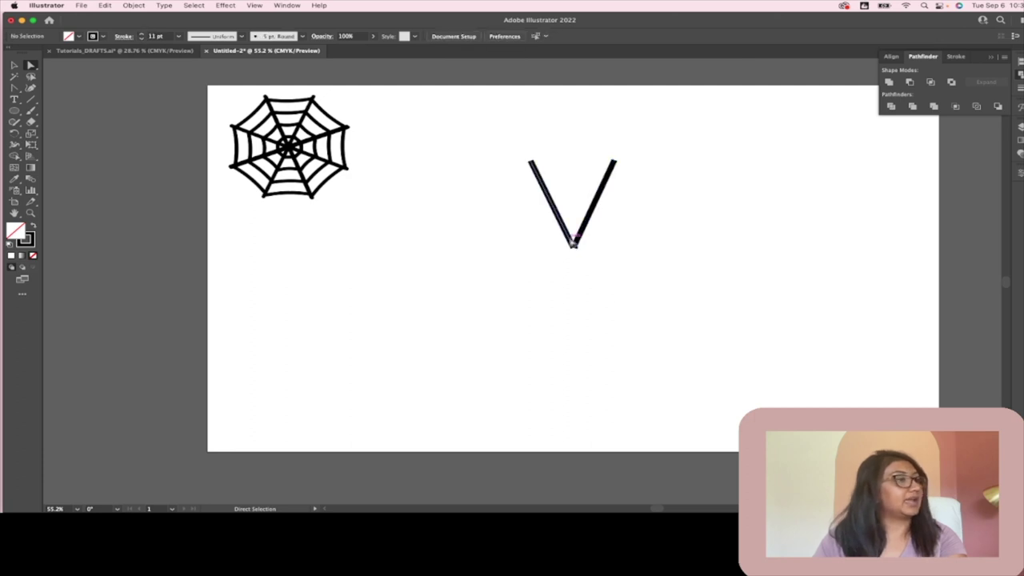
scroll(560, 165, "up", 3, "alt")
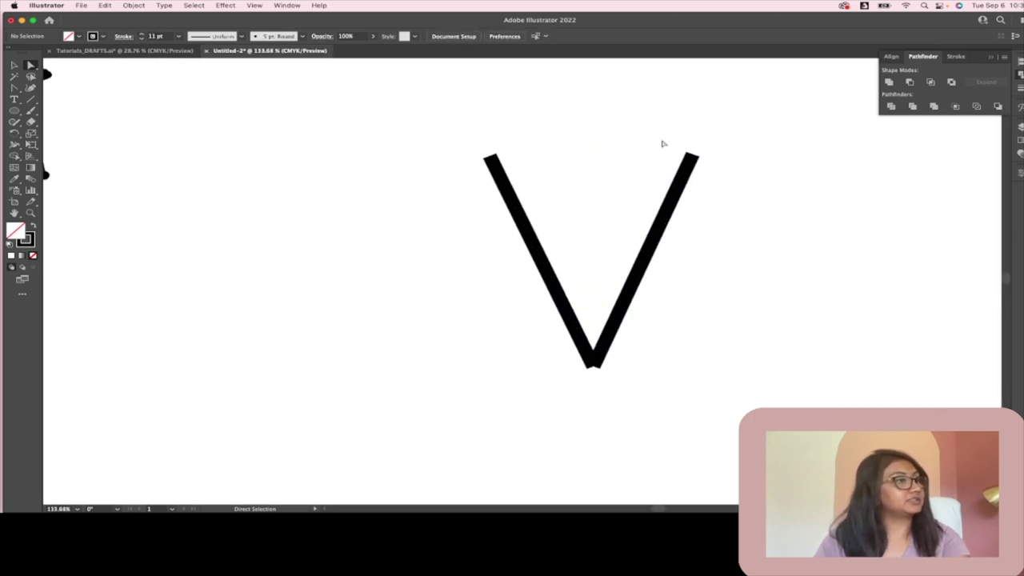
scroll(793, 208, "down", 3, "alt")
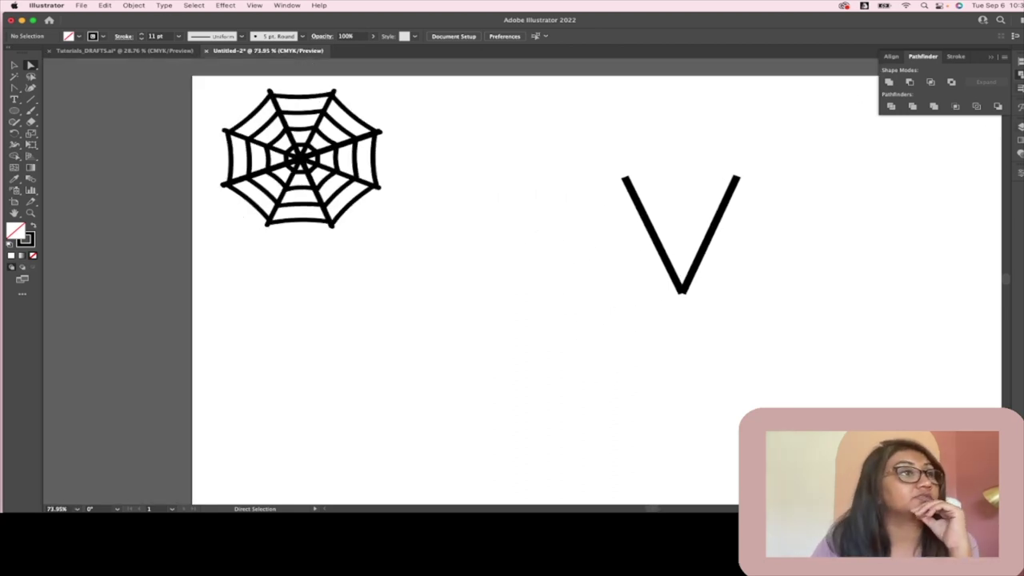
Step: Give the V's stroke a Round Join and Round Cap in the Stroke panel
left_click(955, 56)
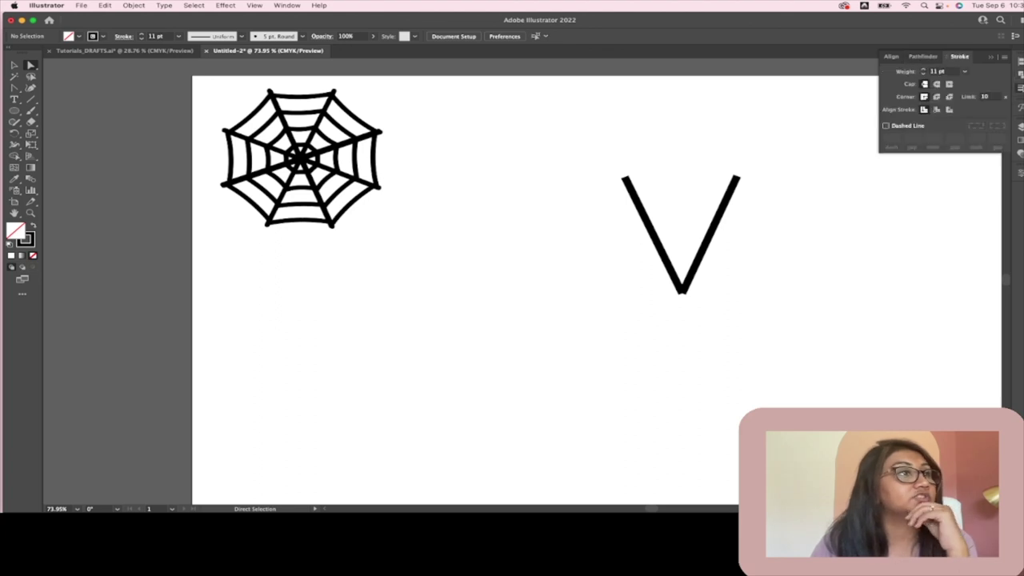
left_click(288, 6)
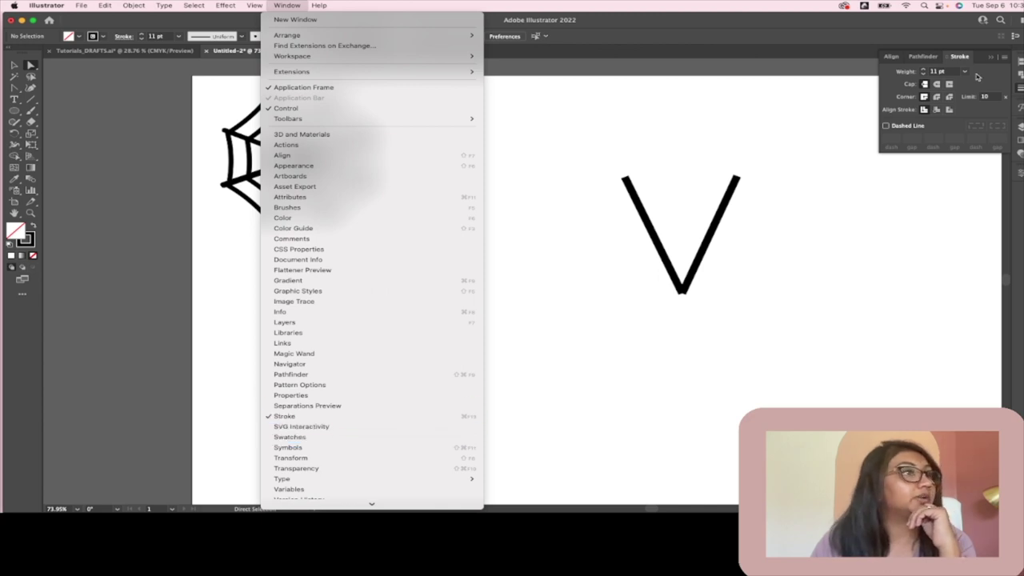
left_click(765, 372)
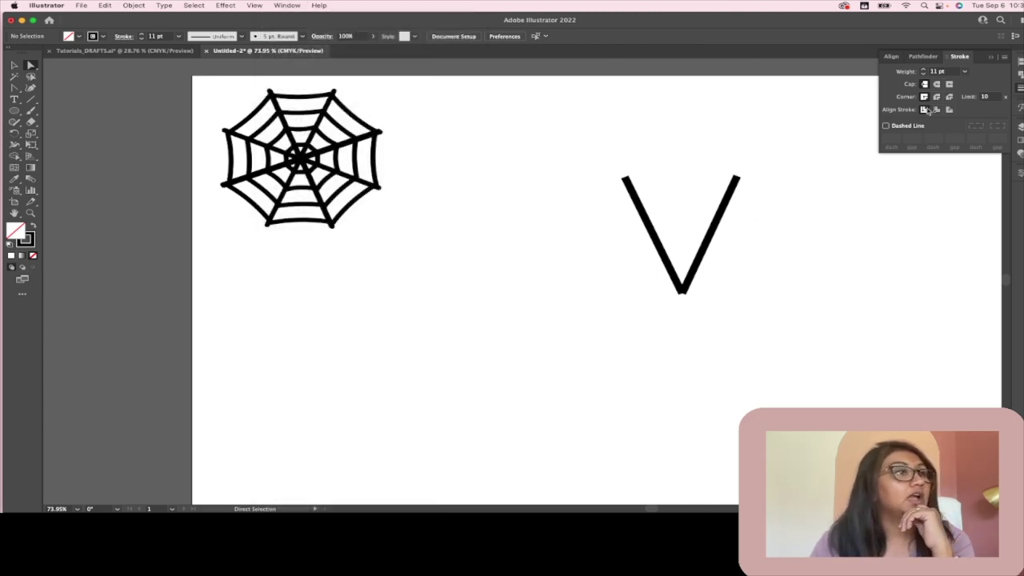
left_click(937, 97)
left_click_drag(595, 153, 792, 286)
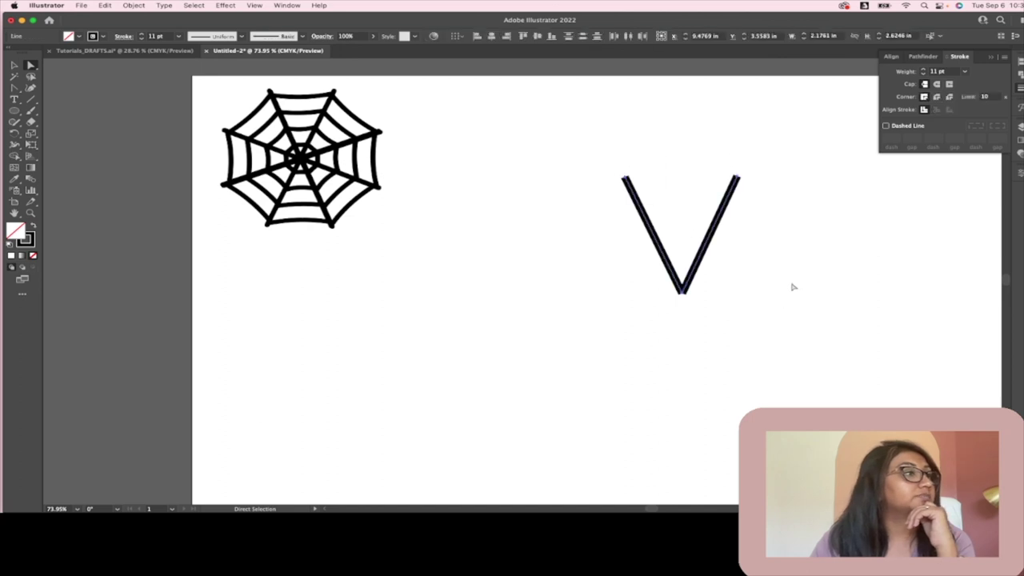
left_click(937, 96)
left_click(936, 84)
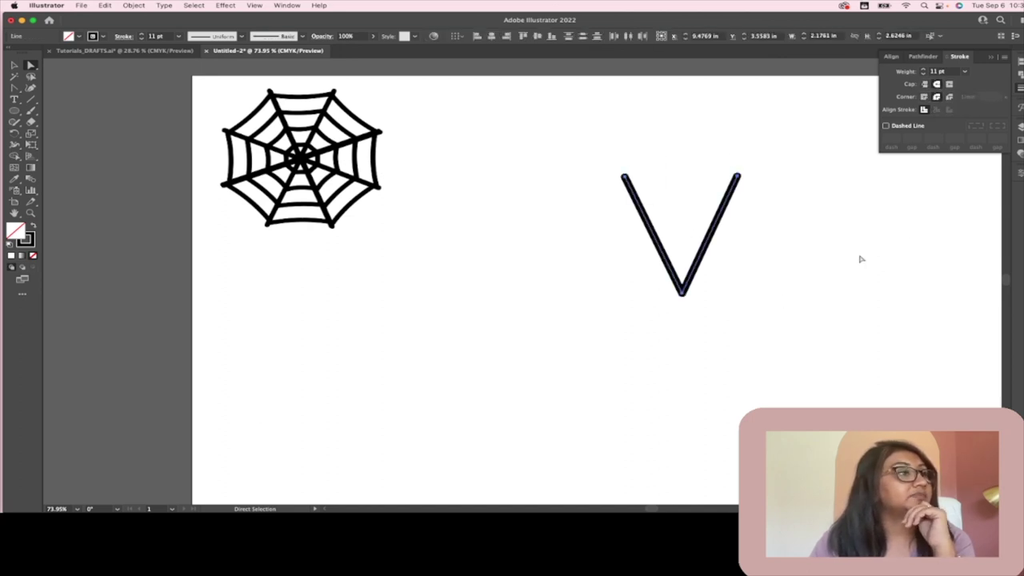
left_click(775, 283)
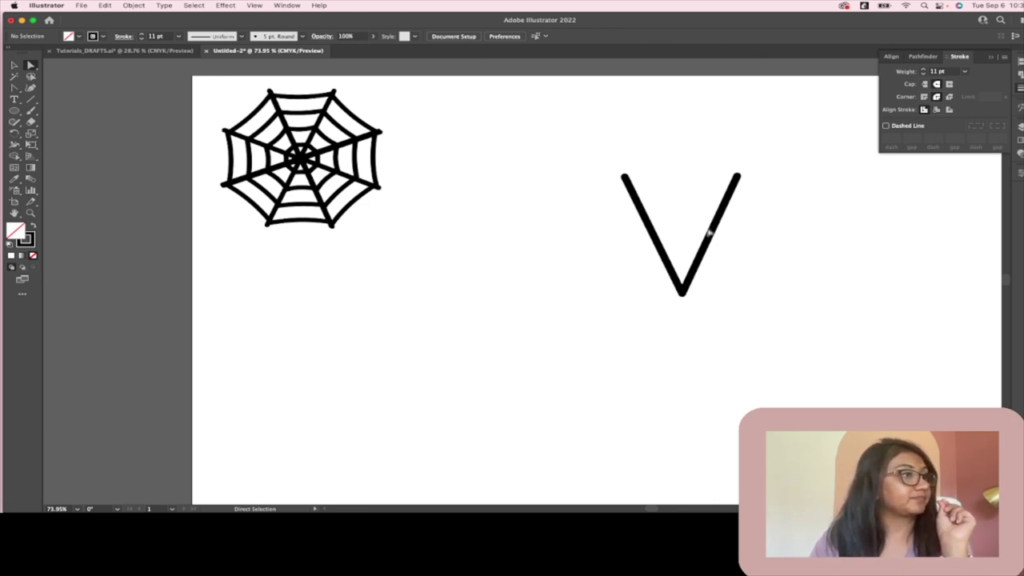
Step: Draw three horizontal lines across the V, longest at the top and shortest near the point
left_click(32, 99)
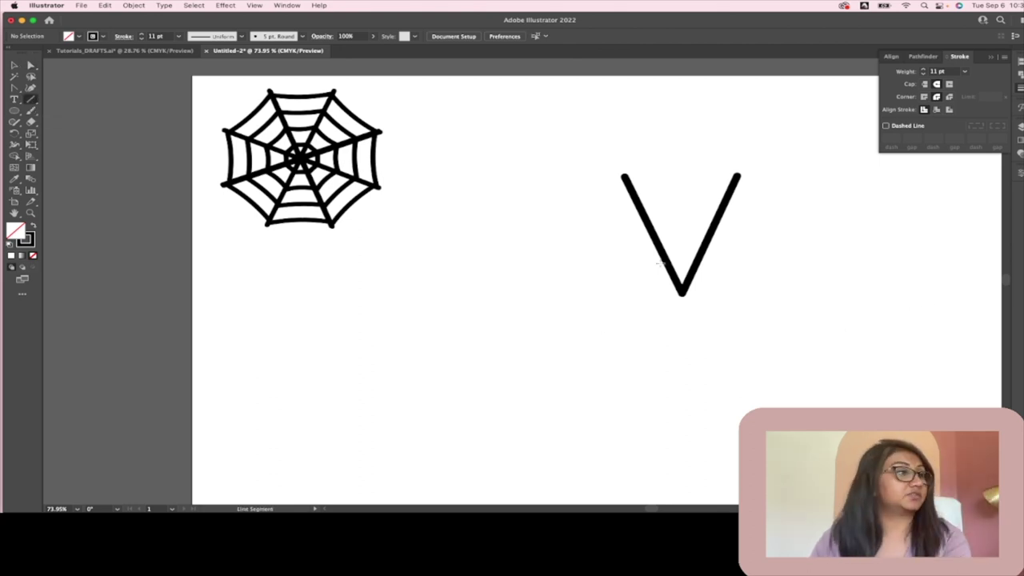
left_click_drag(629, 258, 733, 261)
left_click_drag(599, 219, 777, 220)
left_click_drag(596, 191, 784, 192)
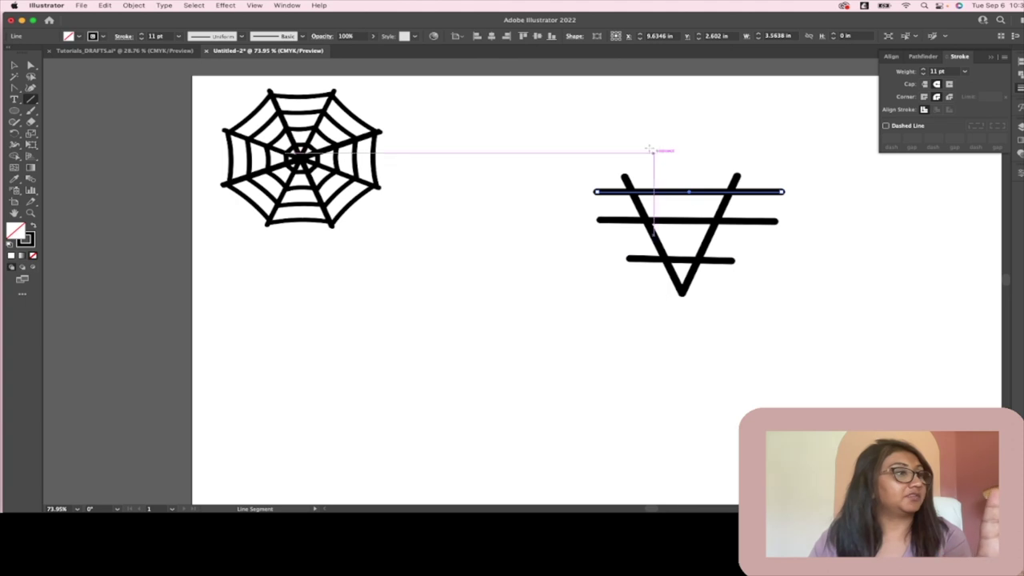
Step: Select the V and all three horizontal lines together
mouse_move(704, 510)
key("v")
left_click_drag(549, 144, 903, 418)
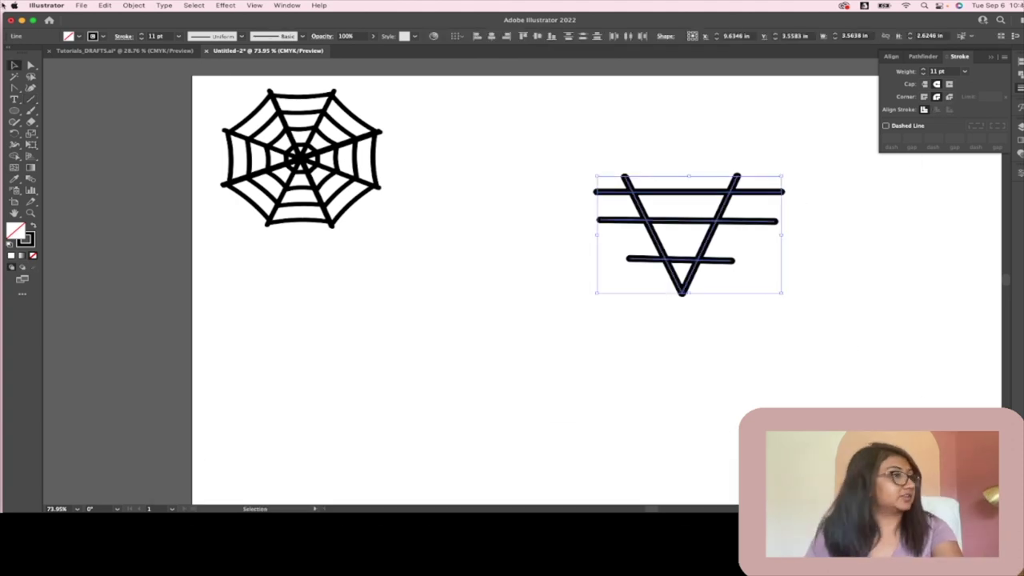
Step: Remove the left and right overhangs of all three bars with the Shape Builder, leaving rungs inside the V
left_click(14, 157)
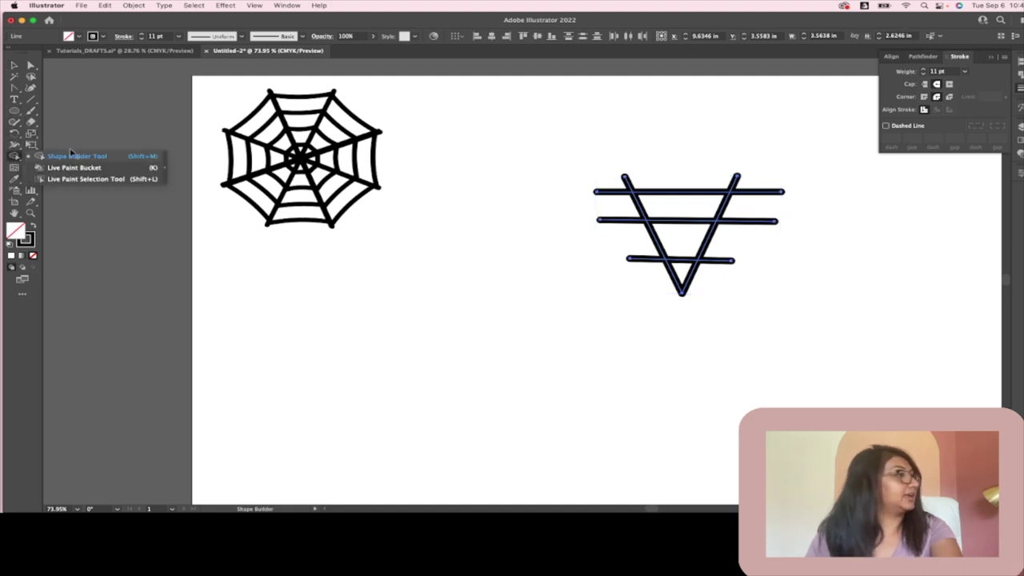
left_click(67, 156)
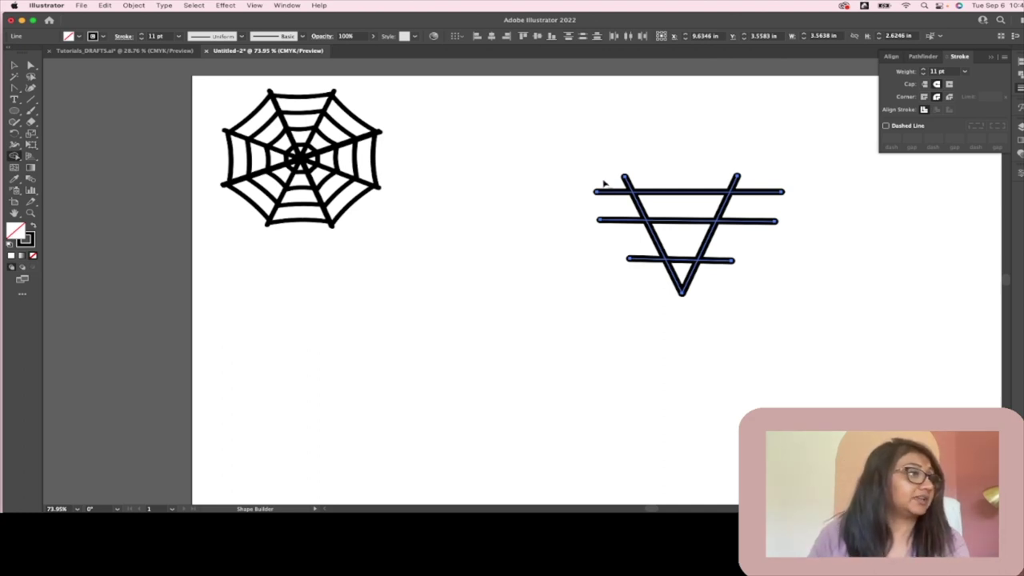
left_click_drag(603, 176, 633, 232)
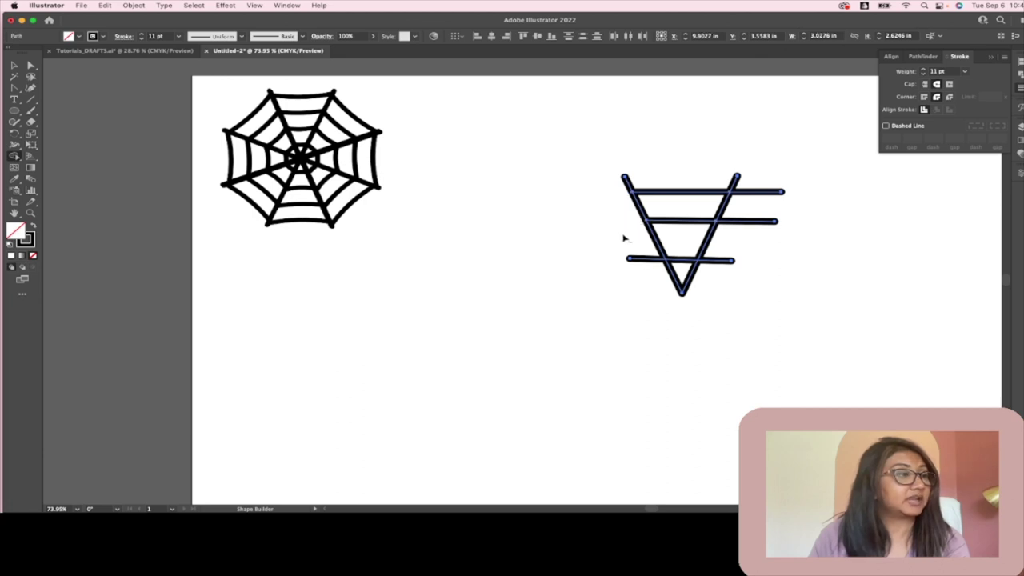
left_click(656, 273, "alt")
left_click(719, 260, "alt")
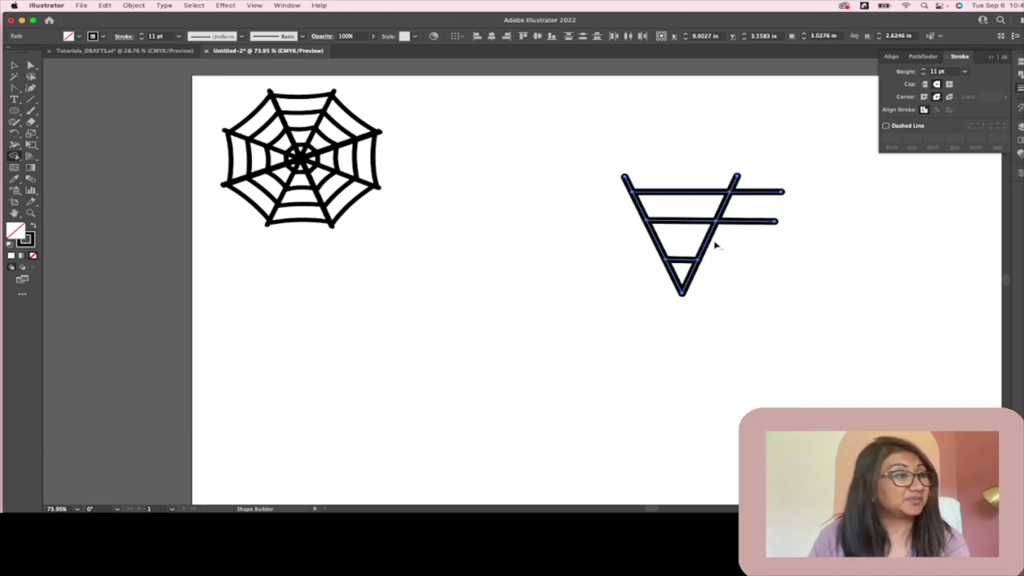
left_click(741, 221, "alt")
left_click(758, 192, "alt")
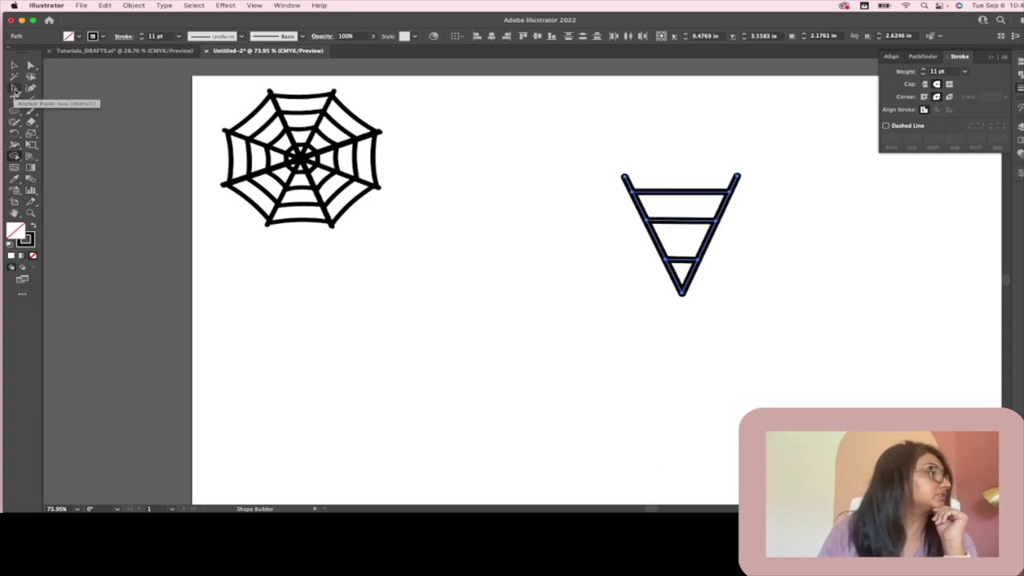
Step: Switch to the Anchor Point Tool from the Pen tool group
left_click(14, 90)
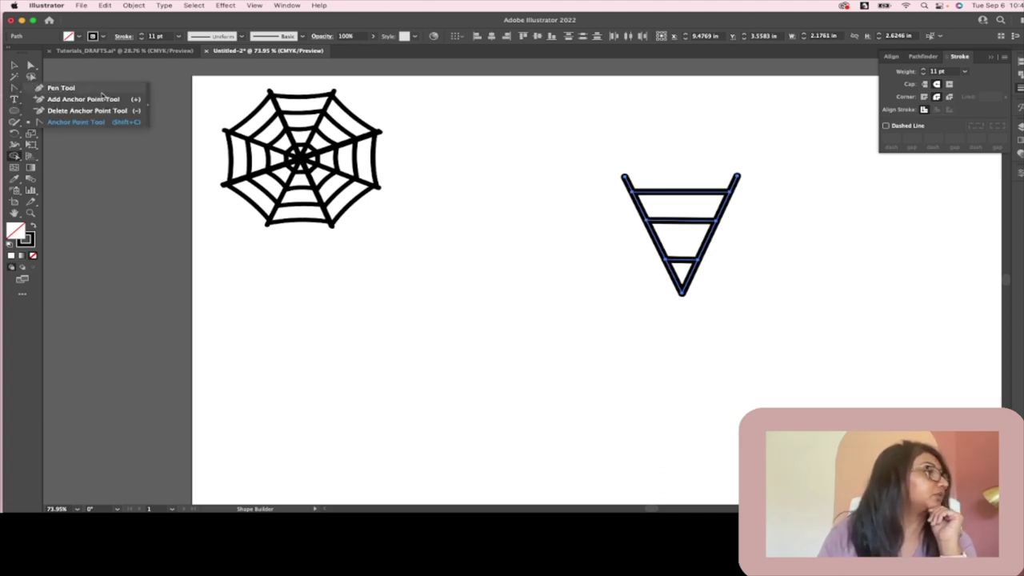
left_click(72, 124)
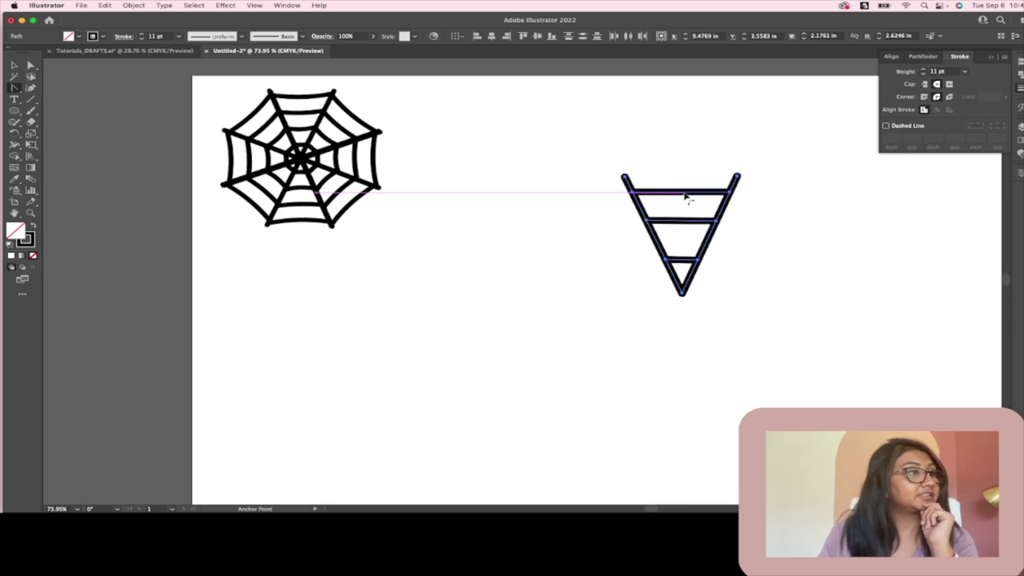
Step: Bend the top rung downward into a sagging curve, then return to the Selection tool
left_click_drag(686, 197, 682, 265)
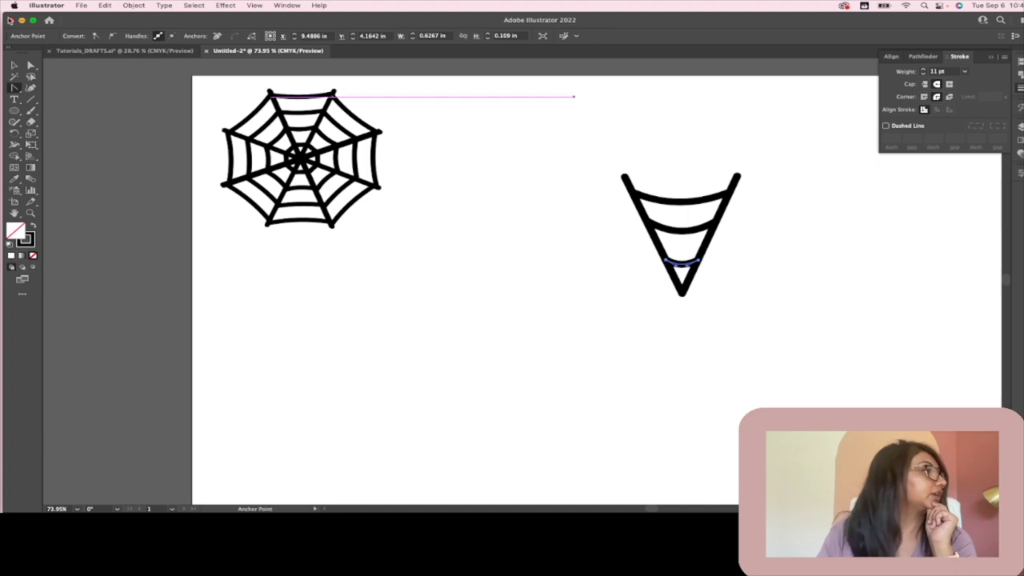
left_click(13, 65)
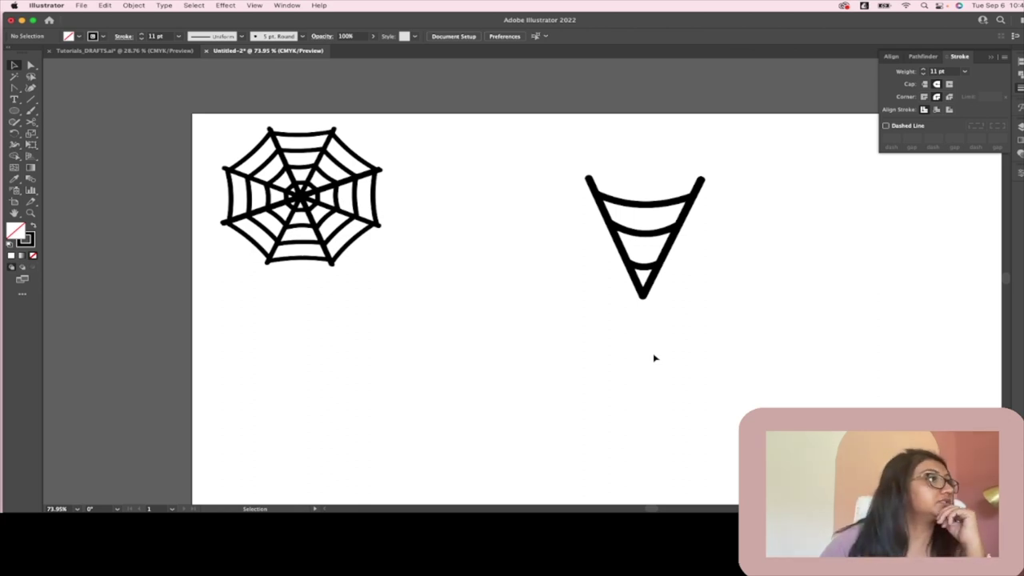
left_click_drag(706, 371, 558, 121)
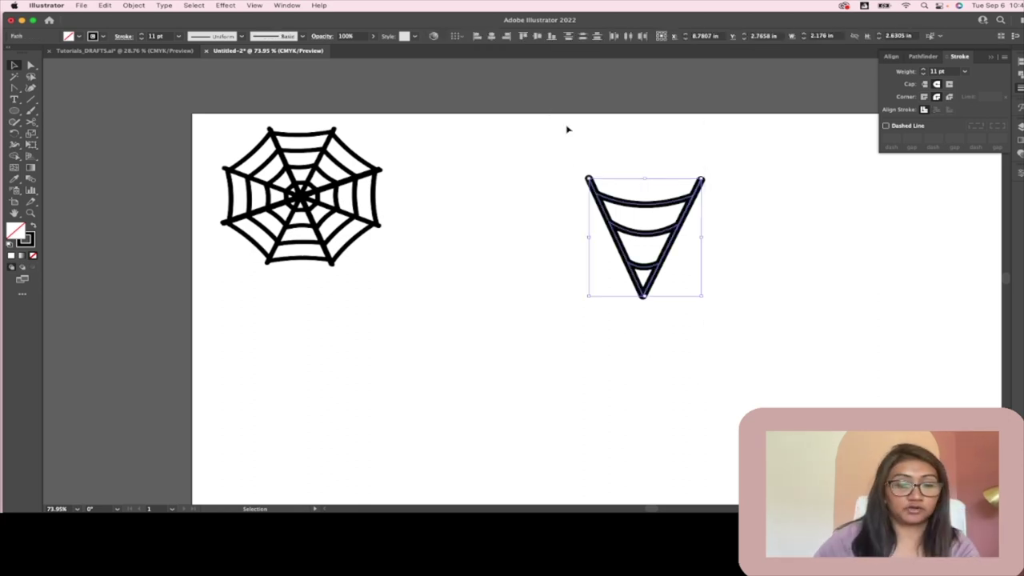
key("a")
key("v")
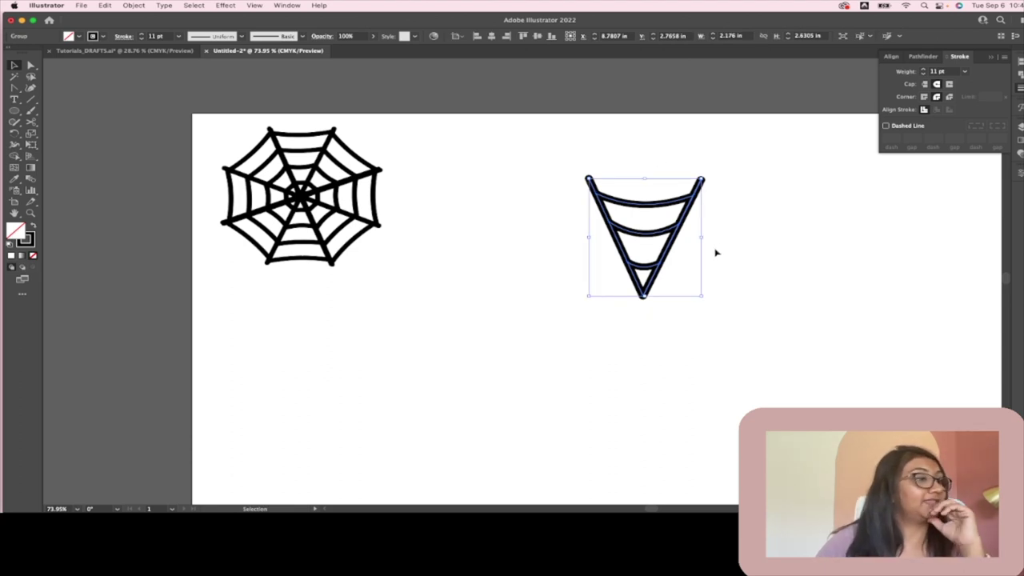
key("a")
key("super+v")
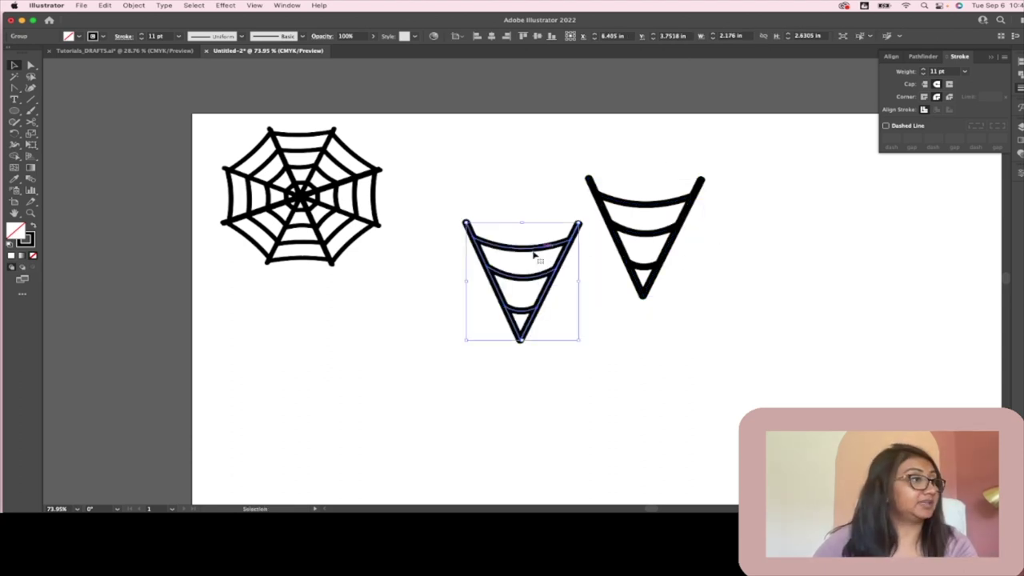
left_click_drag(579, 219, 516, 196)
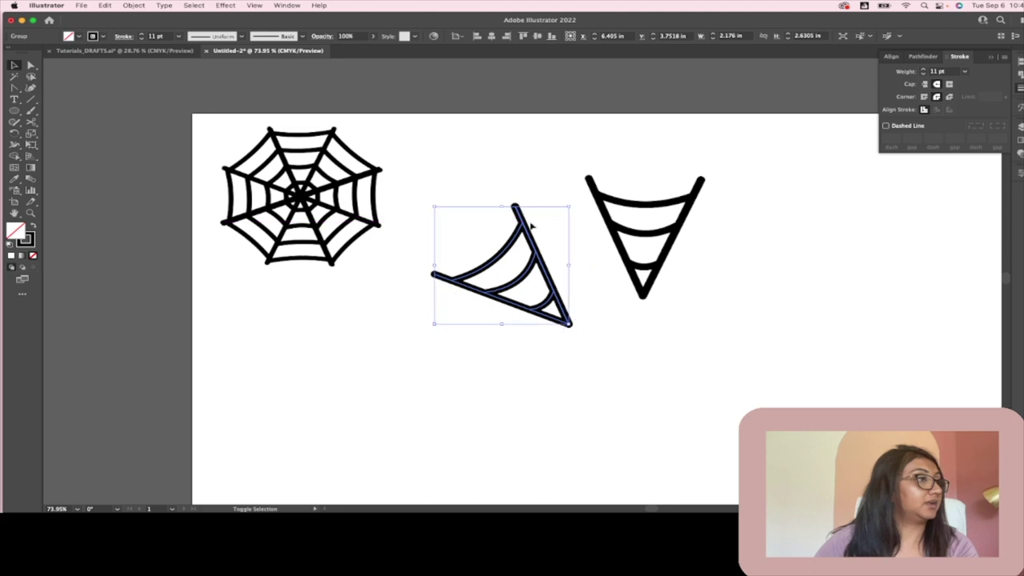
left_click_drag(546, 280, 625, 256)
left_click(657, 461)
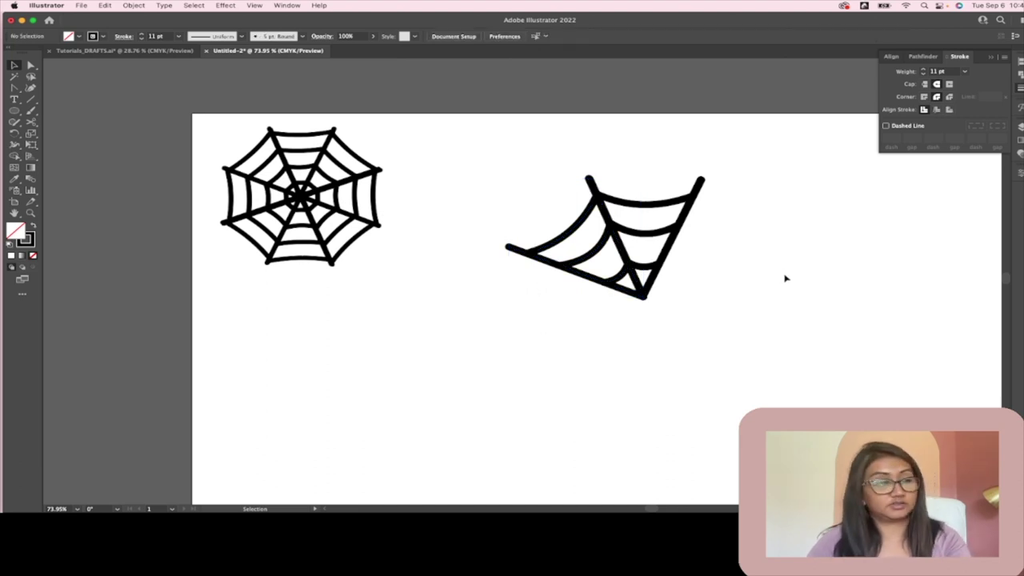
key("super+z")
key("super+z")
key("super+z")
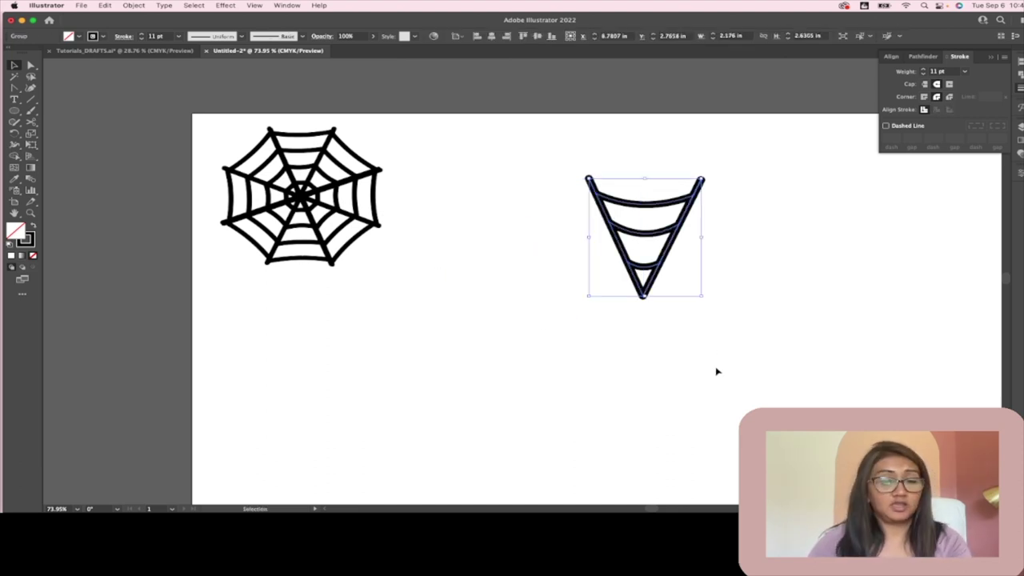
key("a")
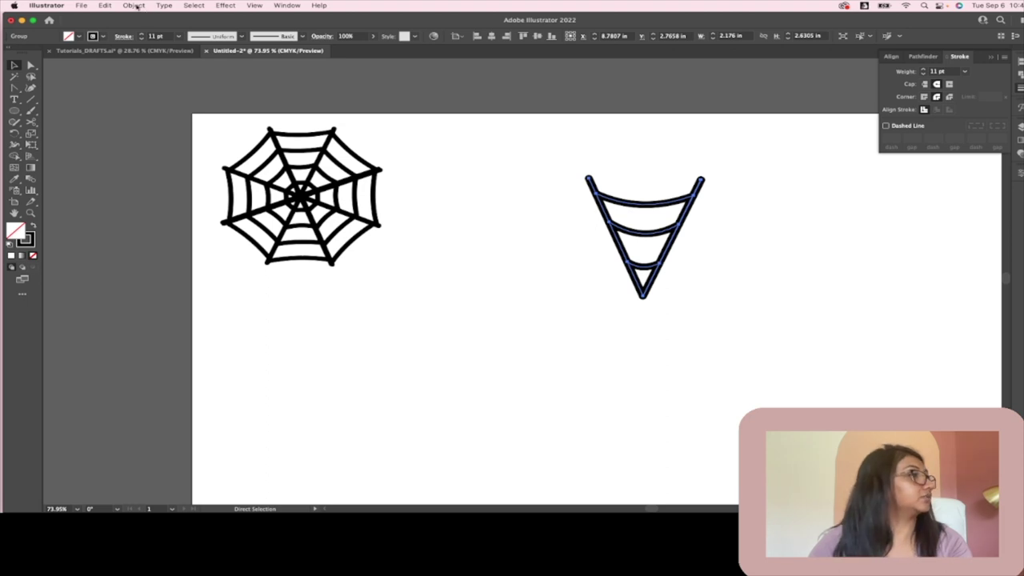
left_click(134, 6)
Step: Apply Object > Repeat > Radial to the curved cone and try moving its wedge toward the centre
mouse_move(208, 275)
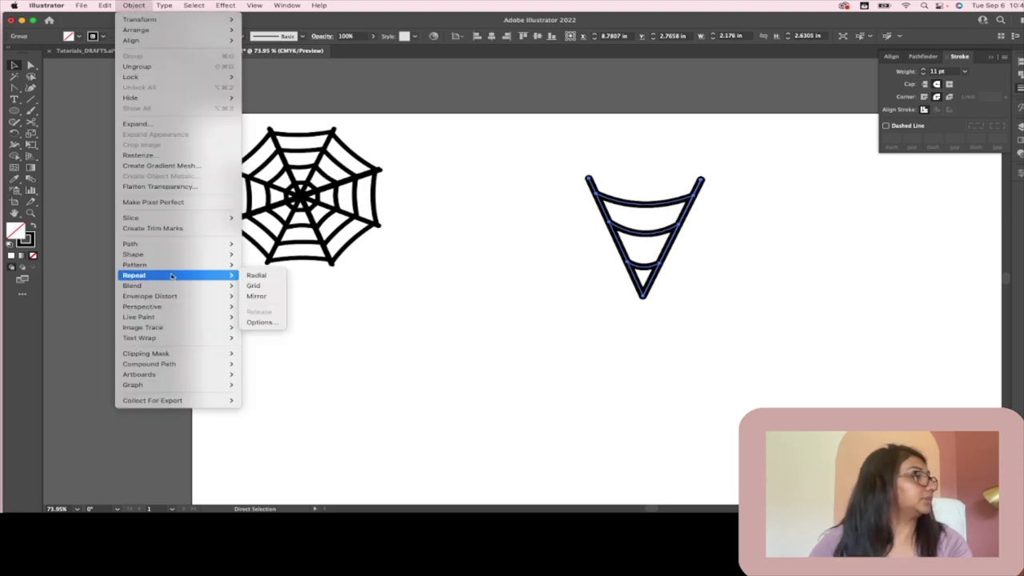
left_click(258, 276)
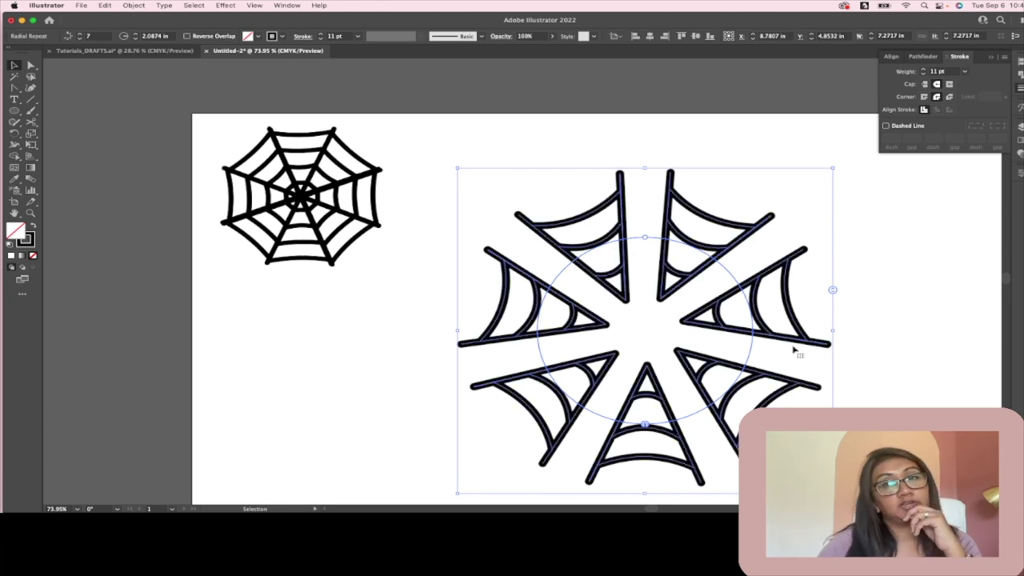
double_click(691, 321)
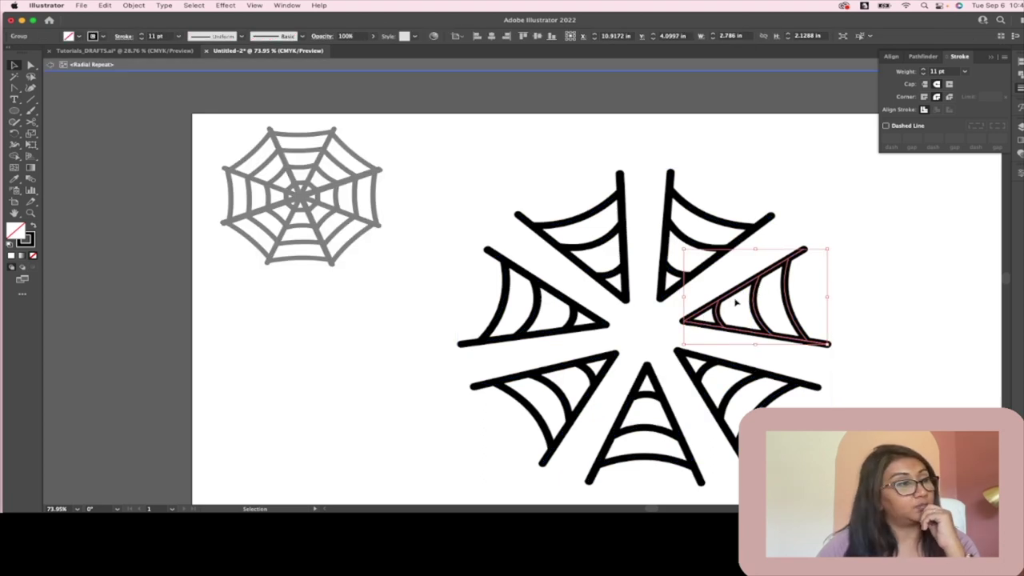
left_click_drag(724, 304, 622, 313)
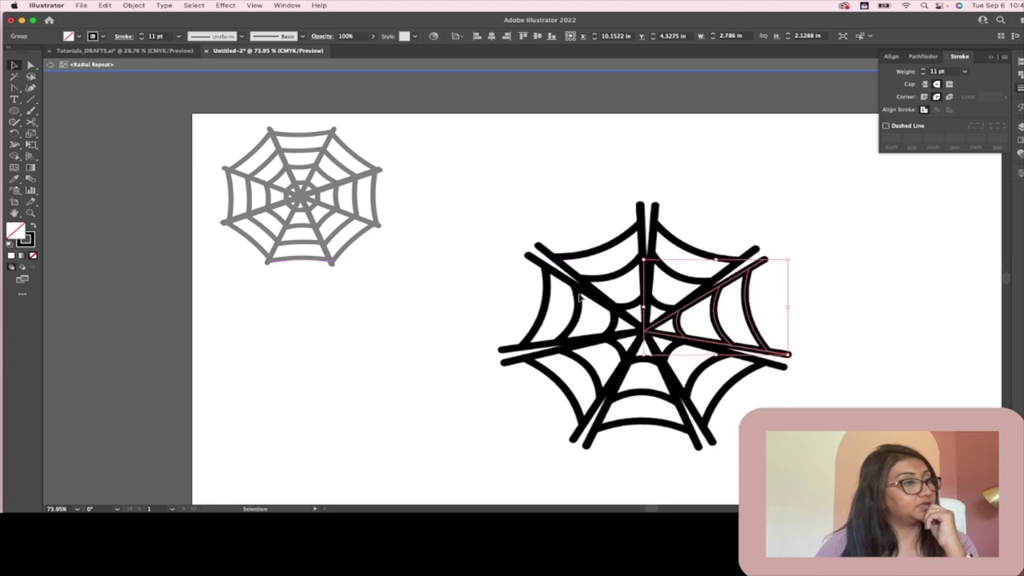
left_click(842, 254)
key("ctrl+z")
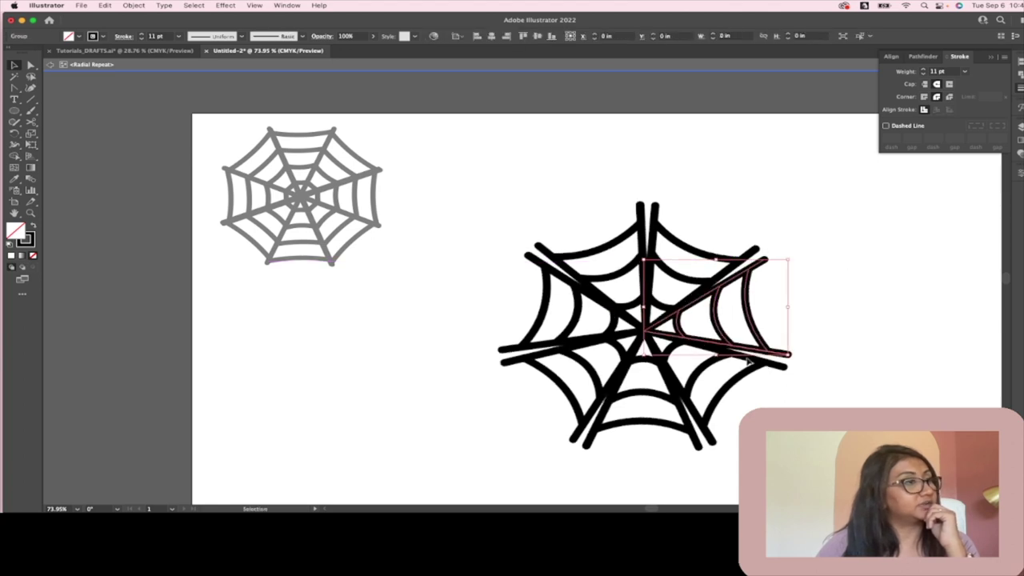
Step: Leave the radial repeat's isolation and increase its instances to eight wedges
double_click(577, 169)
left_click(676, 249)
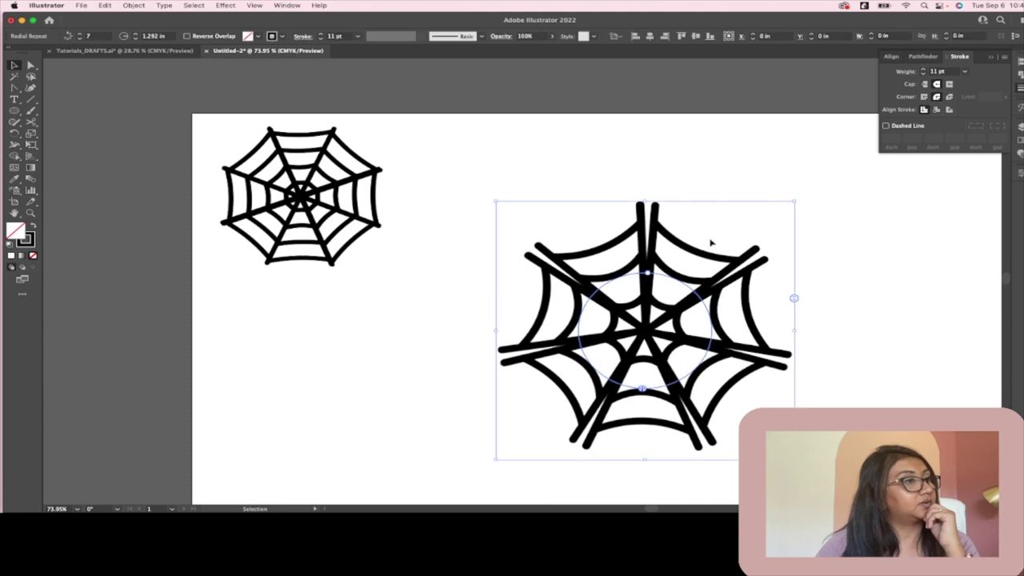
mouse_move(788, 299)
left_mouse_down()
mouse_move(794, 285)
mouse_move(800, 333)
mouse_move(798, 294)
left_mouse_up()
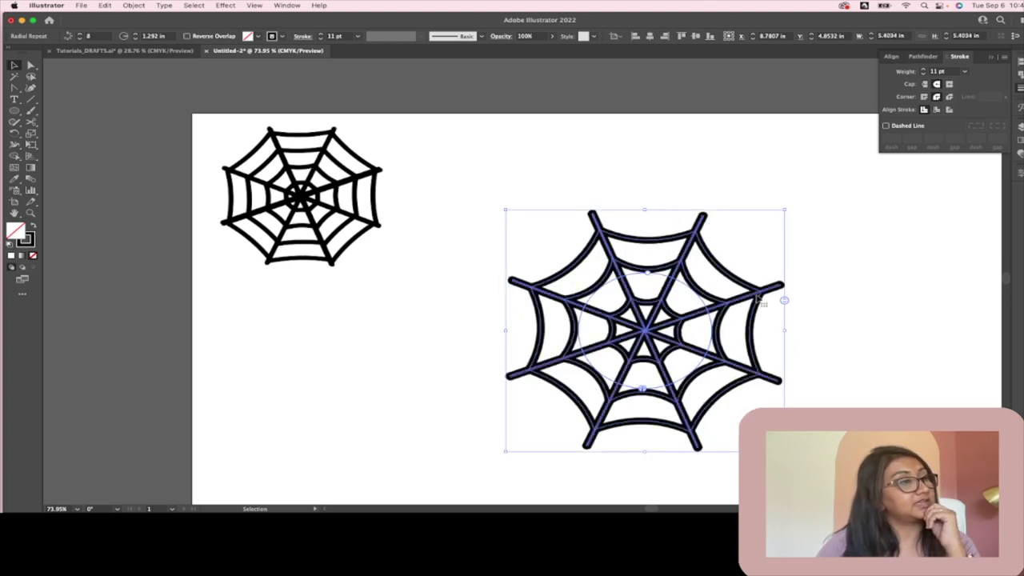
left_click(881, 374)
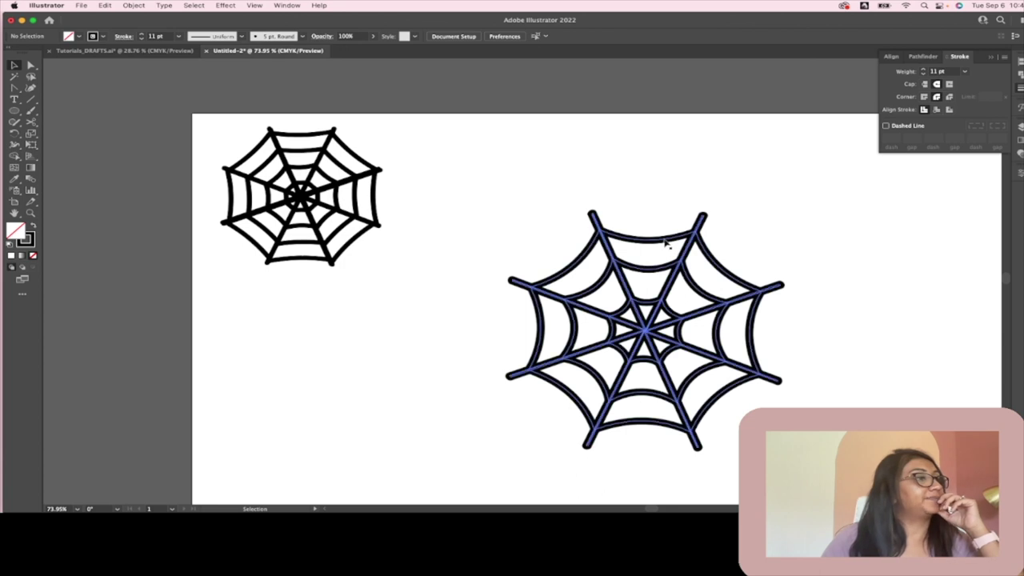
left_click_drag(668, 246, 655, 206)
left_click(645, 267)
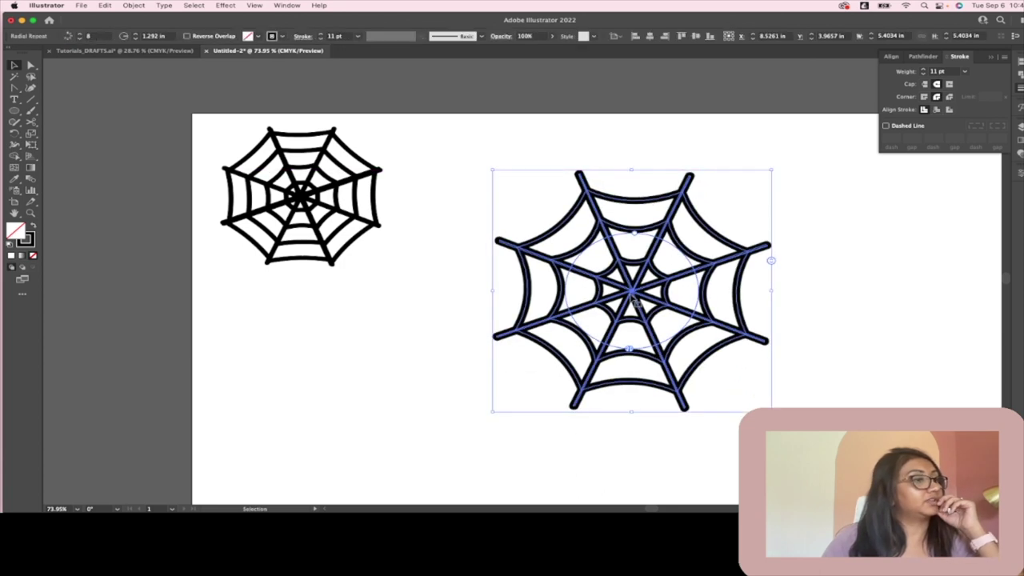
scroll(638, 298, "up", 5)
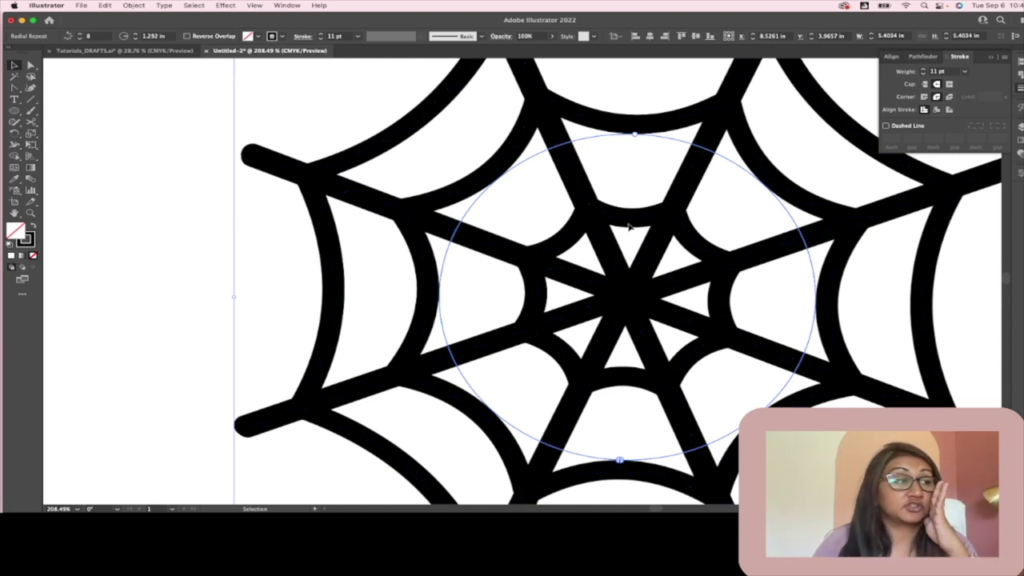
key("super+0")
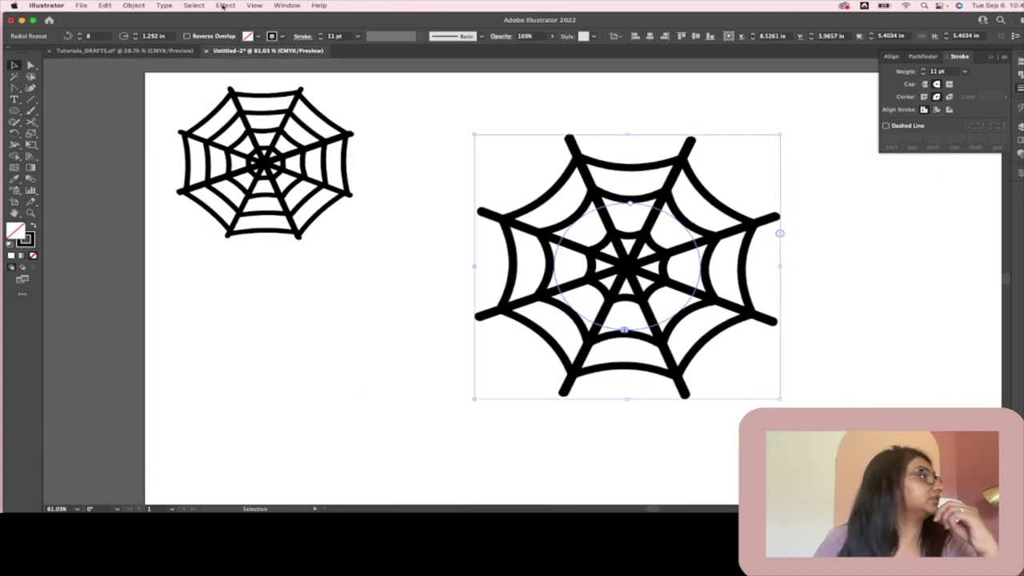
Step: Expand the radial repeat web into ordinary paths
left_click(133, 5)
left_click(156, 124)
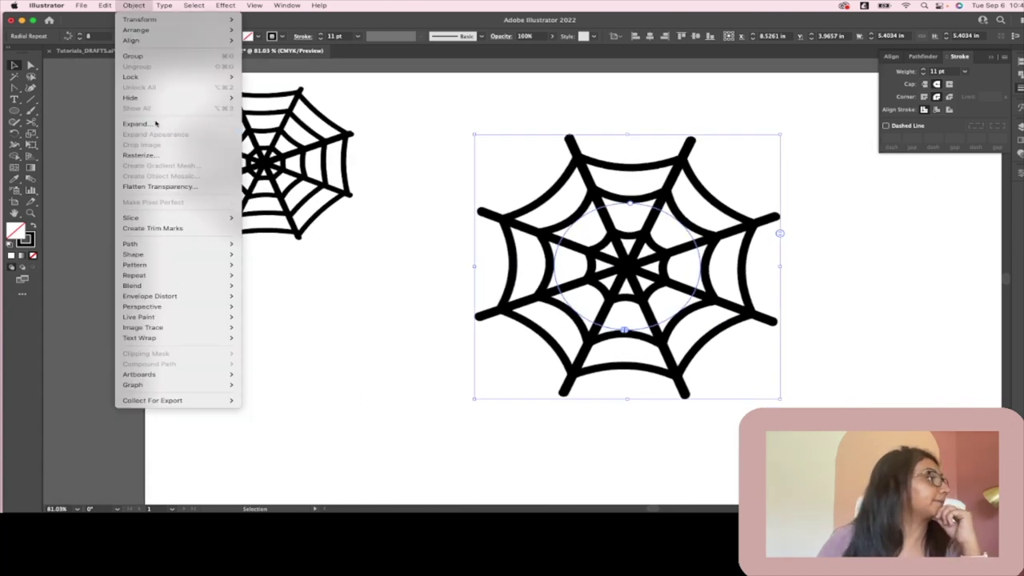
left_click(553, 321)
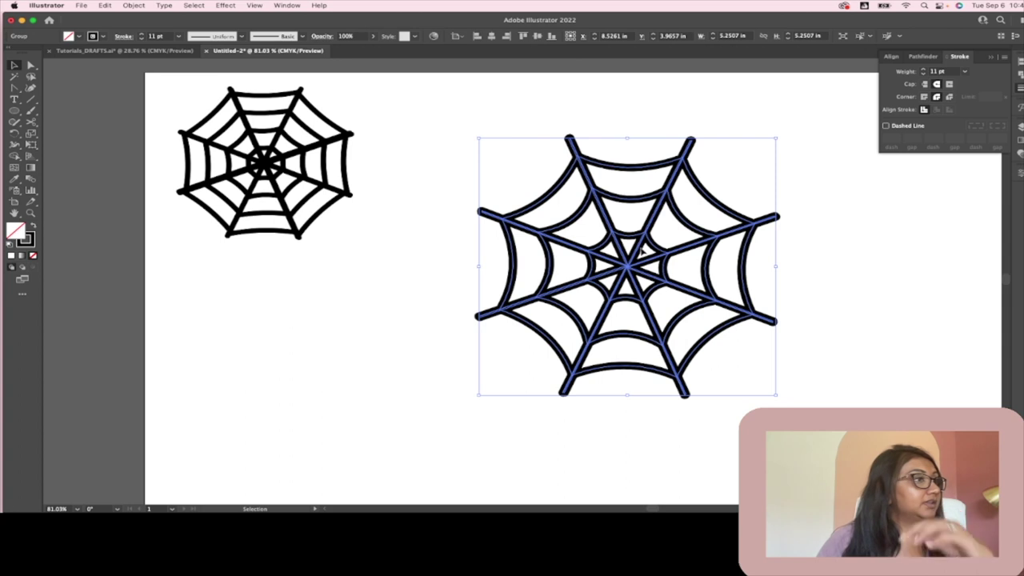
scroll(644, 254, "up", 4)
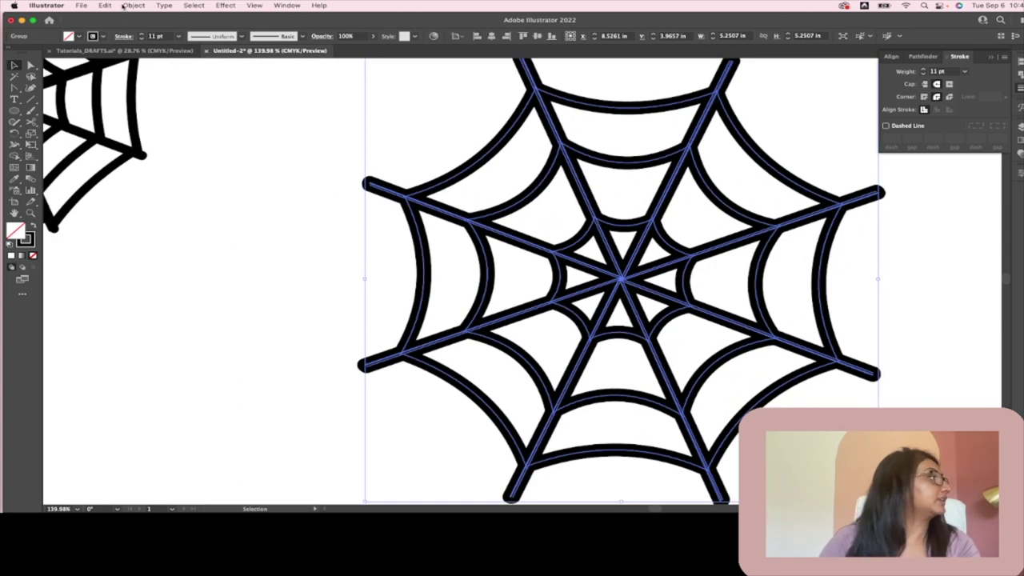
Step: Expand the web's strokes into filled black outline shapes
left_click(125, 6)
left_click(156, 123)
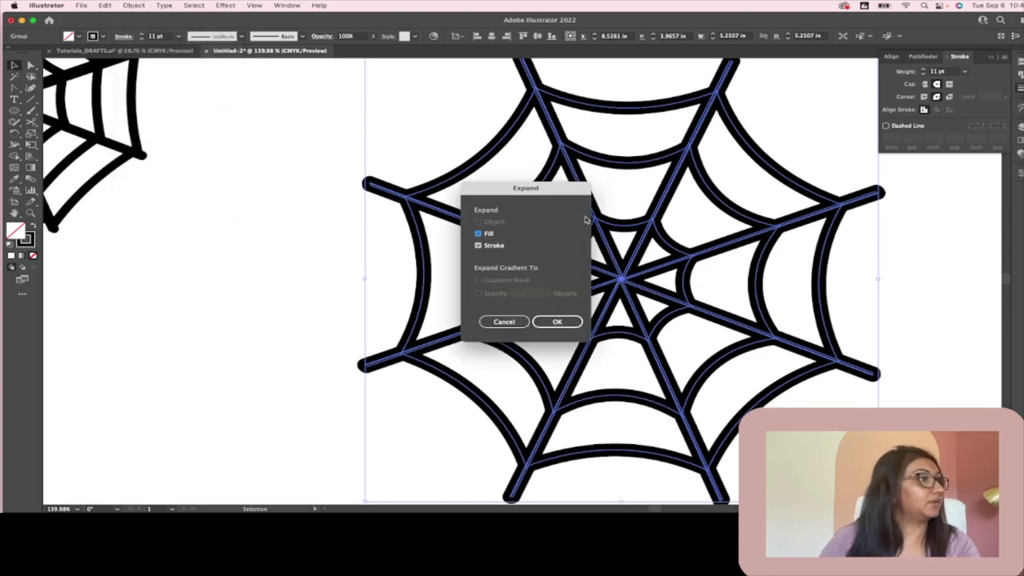
left_click(560, 322)
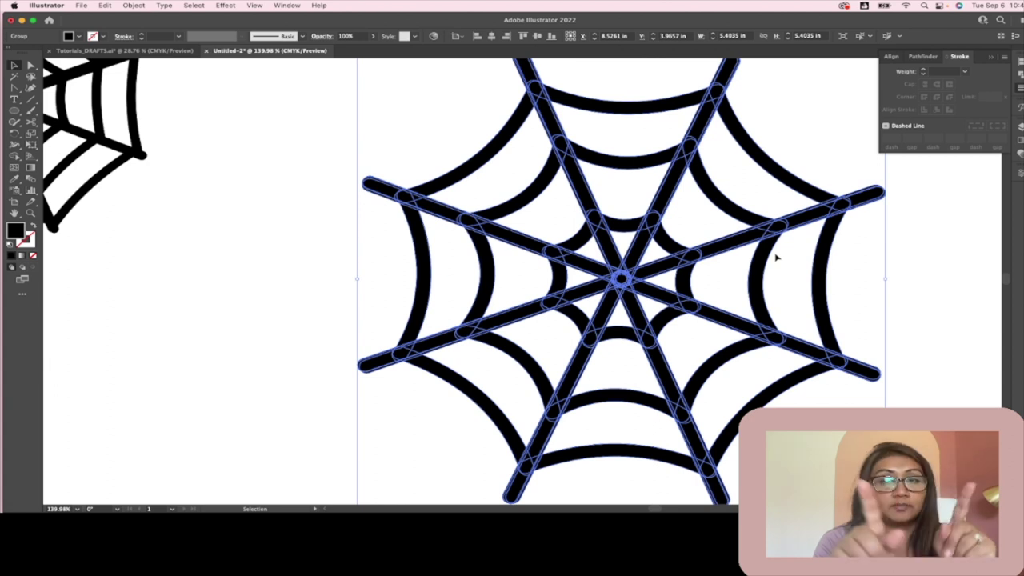
left_click(285, 4)
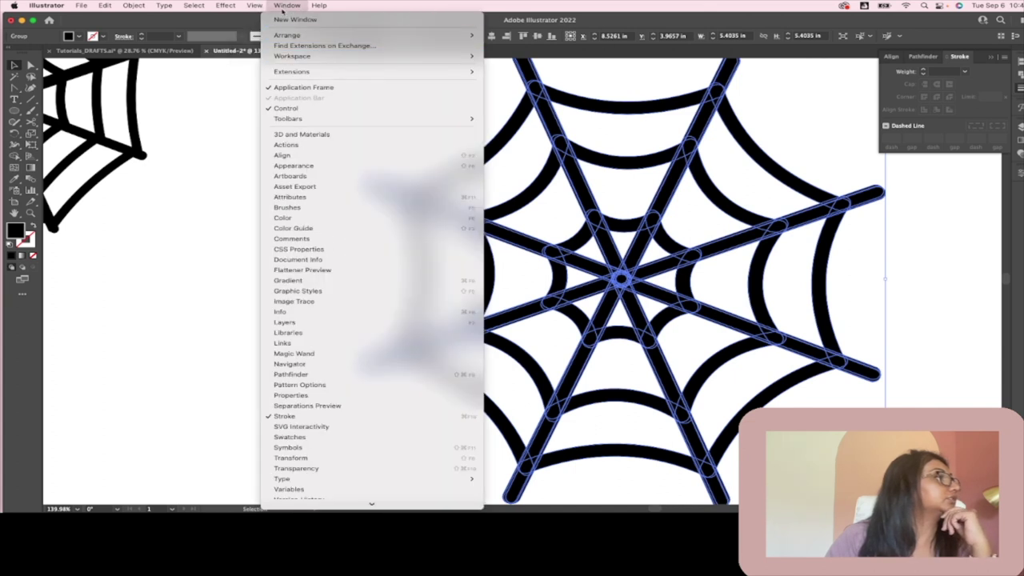
Step: Switch the artwork to Outline view and return the web to 11 pt stroked paths
left_click(290, 20)
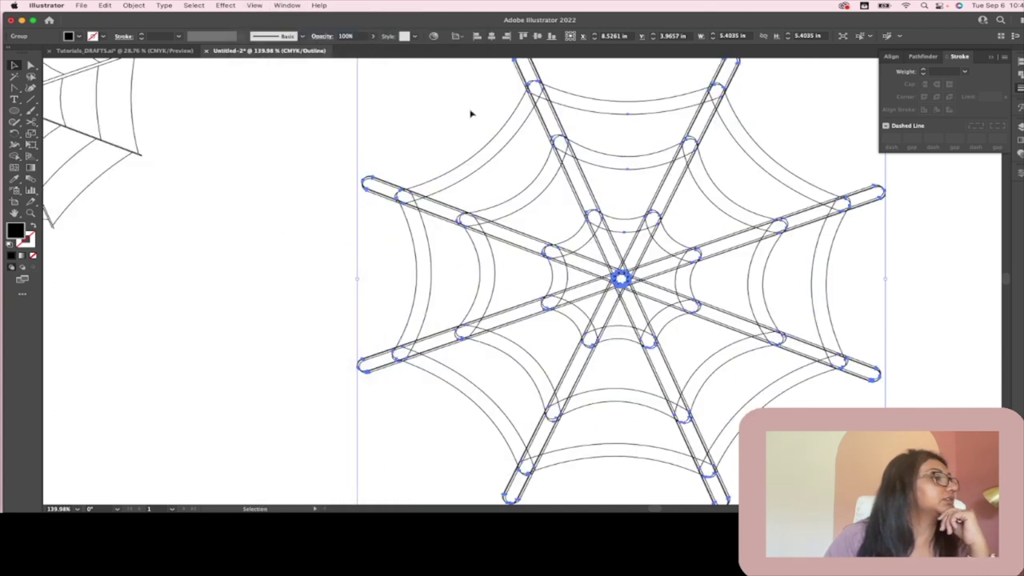
left_click(254, 5)
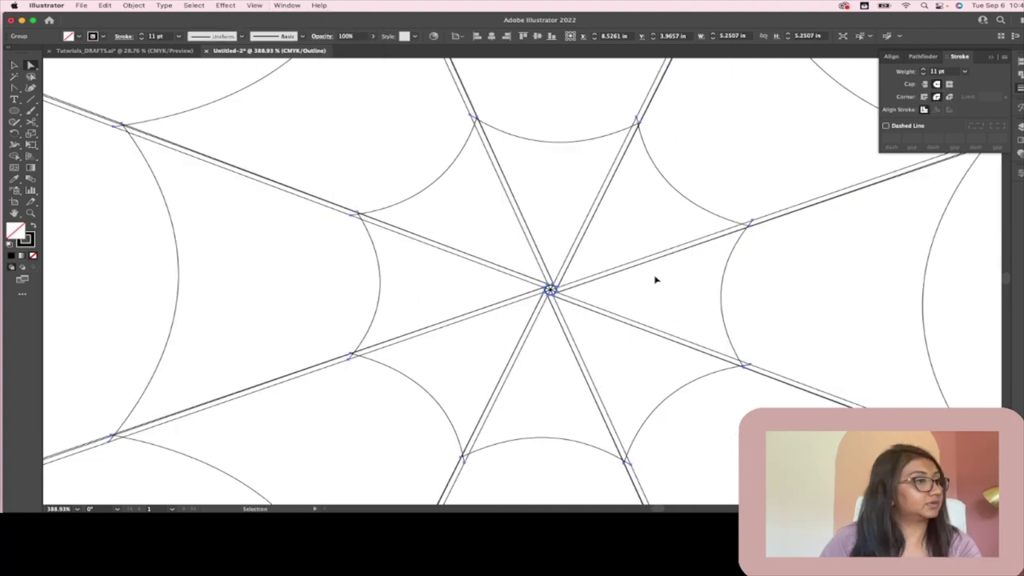
scroll(925, 384, "down", 5)
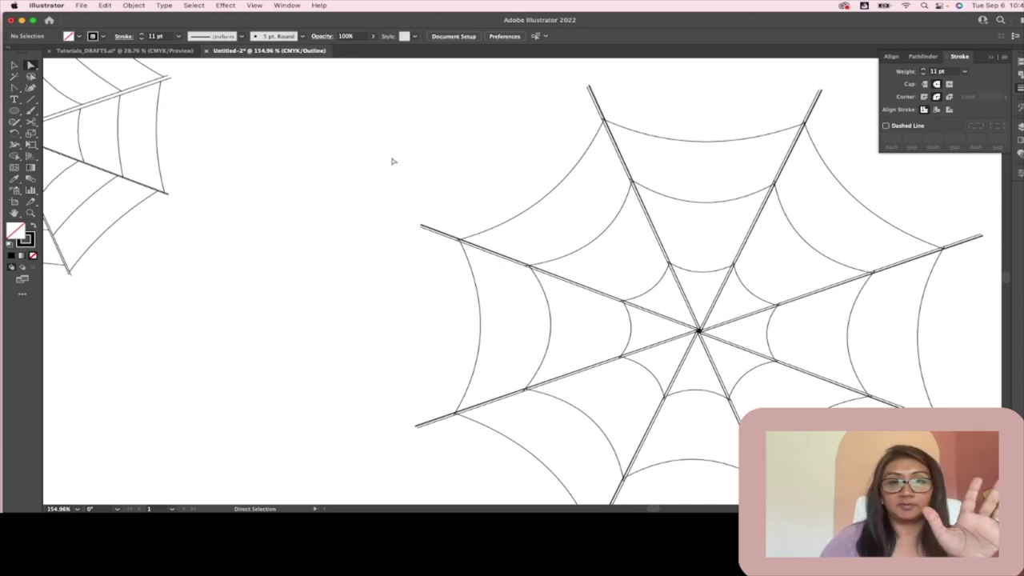
left_click(253, 5)
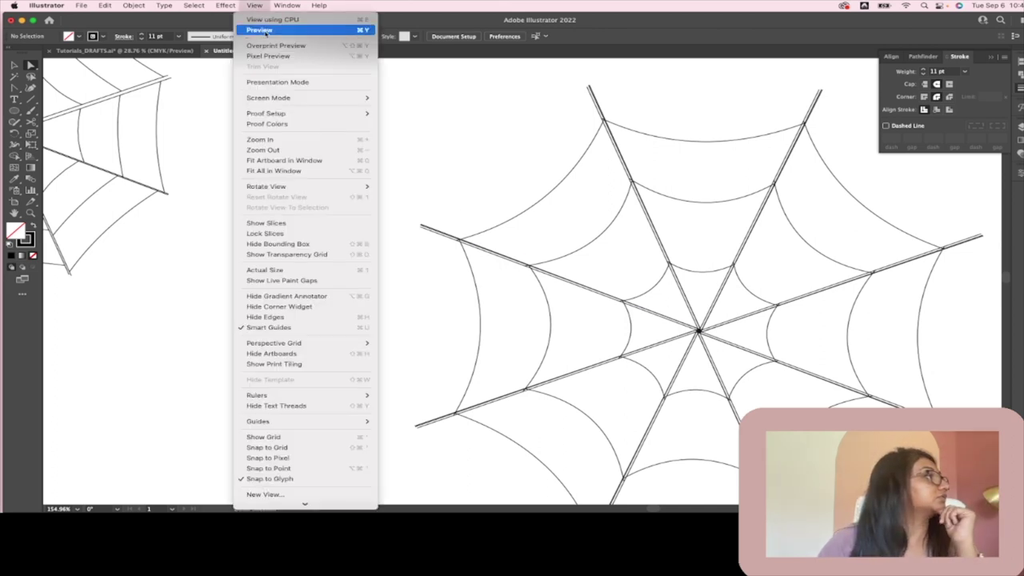
Step: Return the artwork to full preview, zoom out, and marquee-select the entire right spider web
left_click(268, 32)
scroll(636, 226, "down", 6)
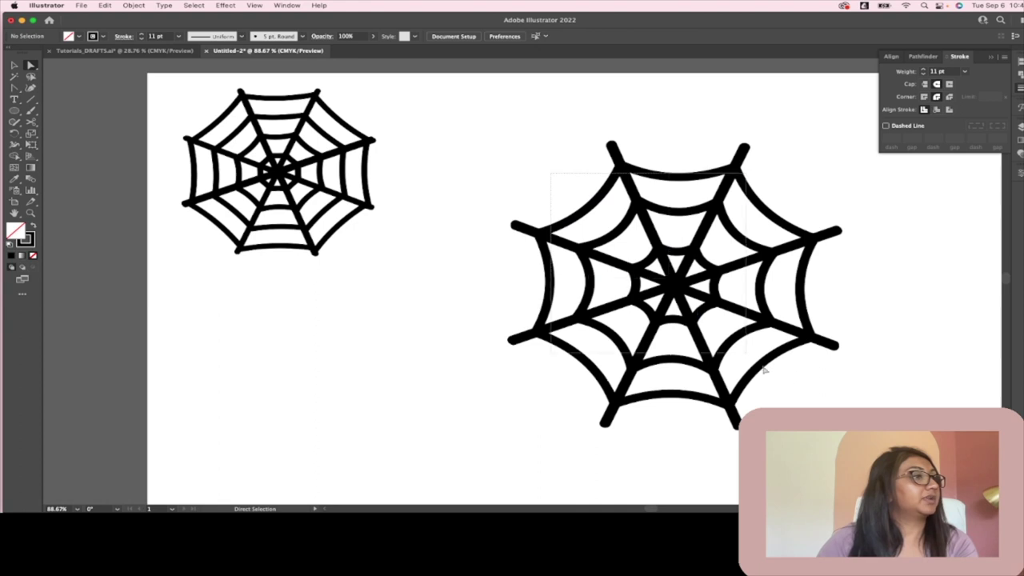
left_click(638, 226)
left_click(457, 161)
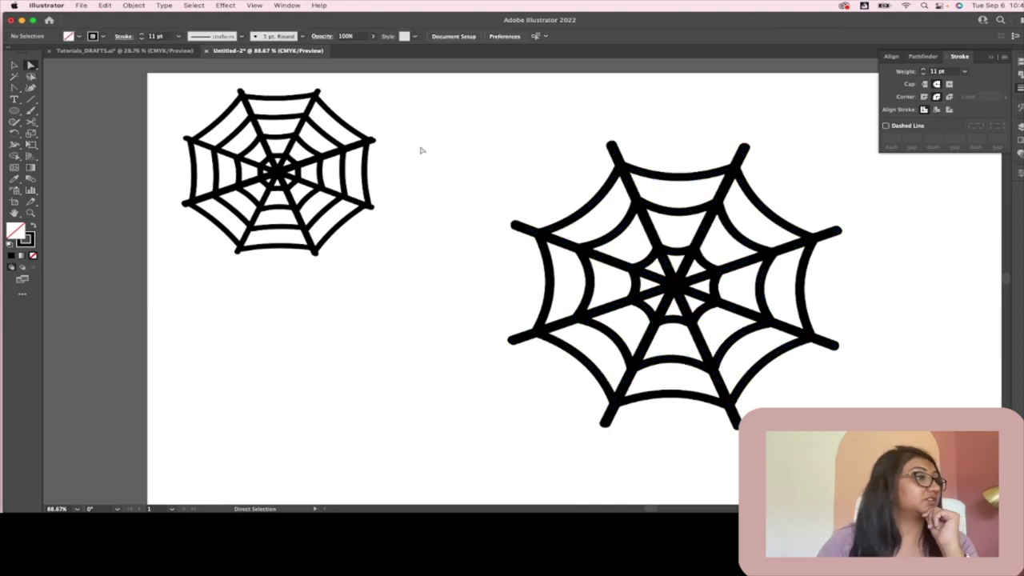
left_click(14, 65)
left_click_drag(450, 153, 854, 429)
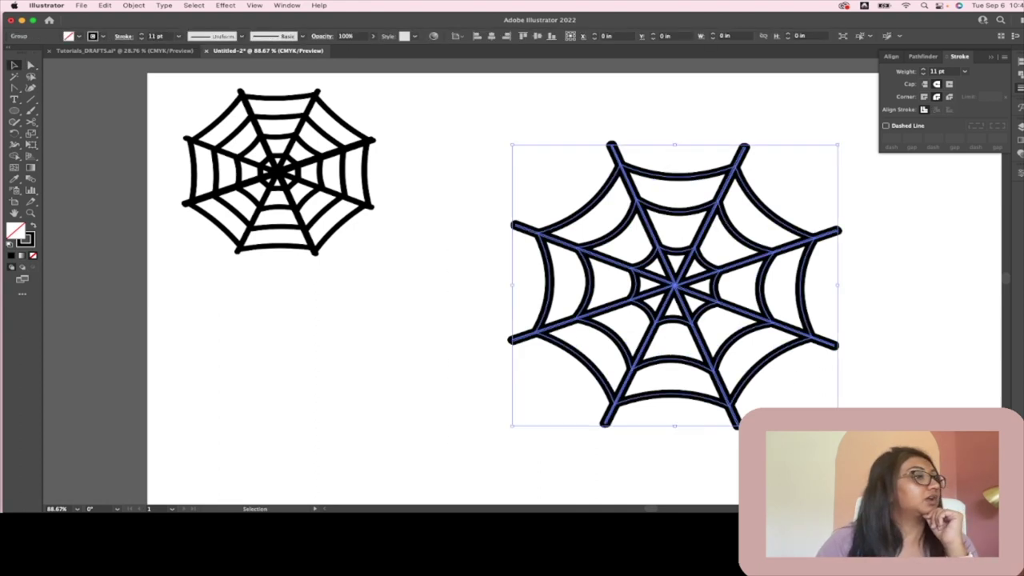
left_click(149, 6)
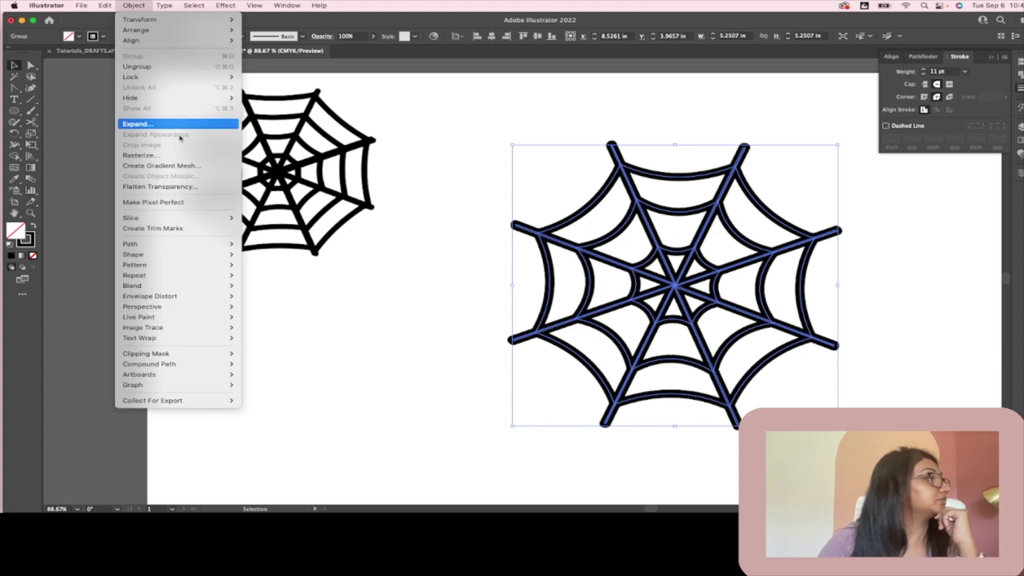
Step: Expand the right web's fill and stroke into outlines and unite all pieces into one shape
left_click(177, 125)
left_click(558, 322)
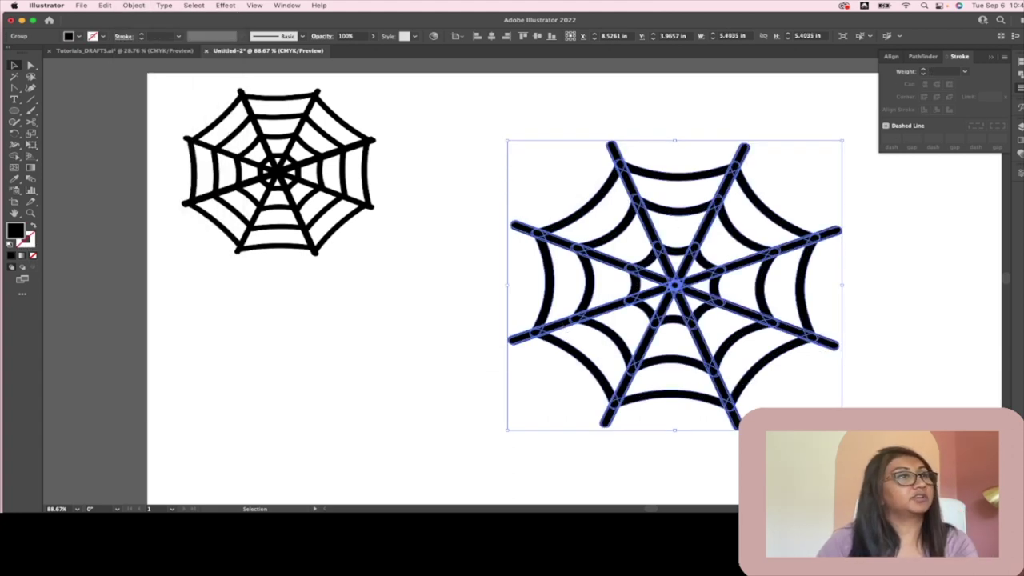
left_click(922, 56)
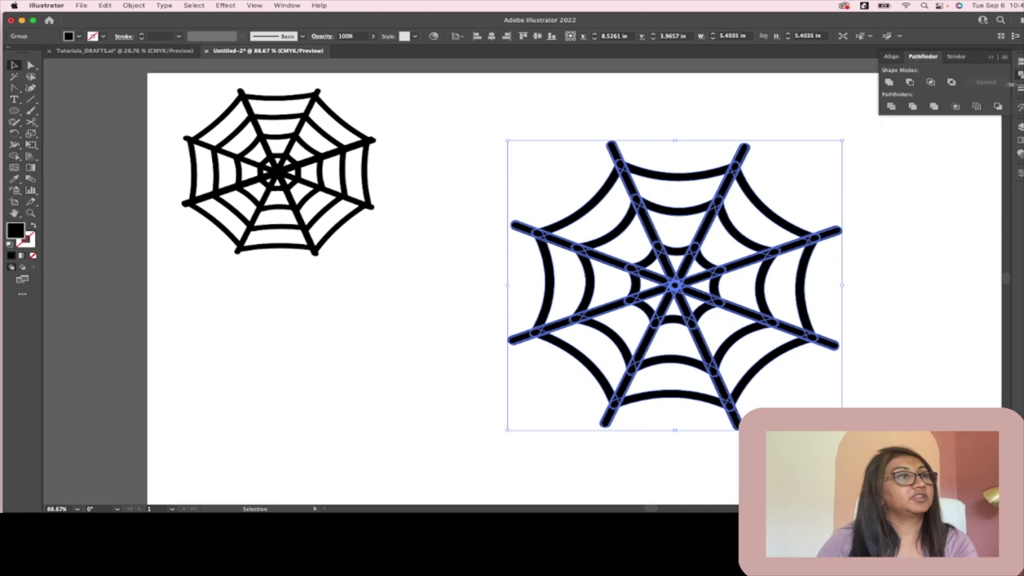
left_click(889, 81)
Step: Shift the united web slightly to the left
left_click(942, 250)
left_click(665, 277)
left_click_drag(665, 277, 623, 279)
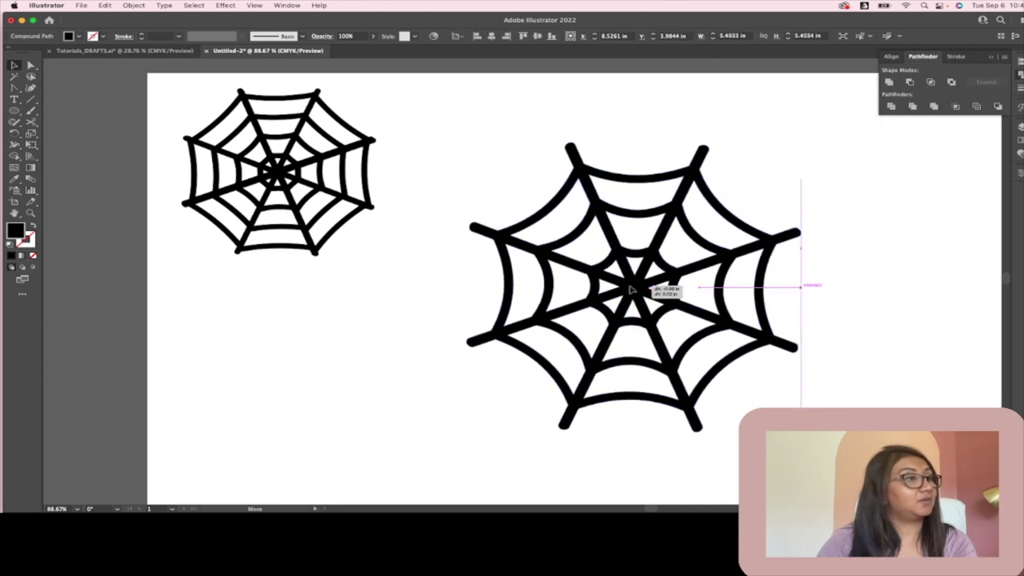
left_click(892, 370)
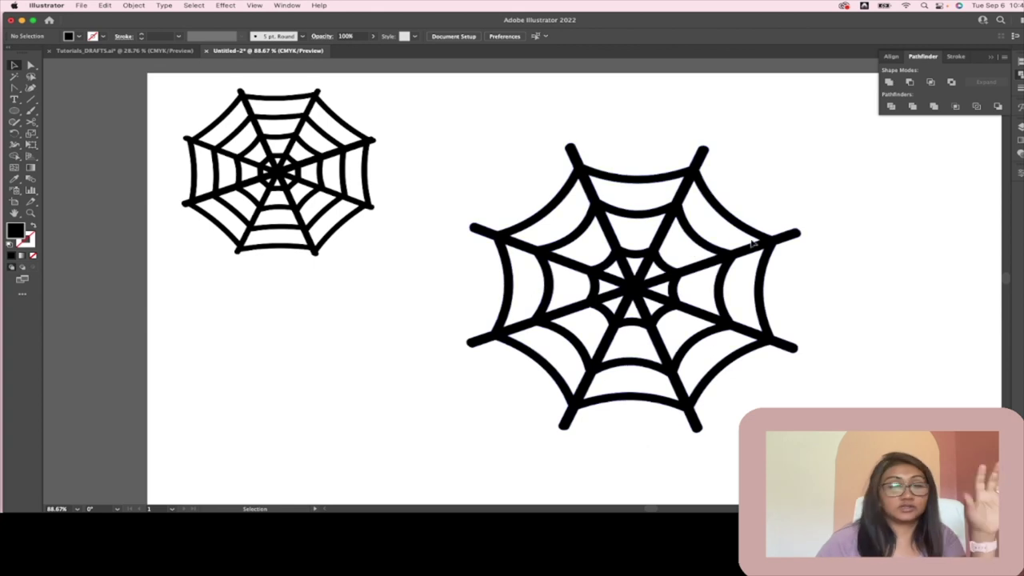
left_click_drag(643, 300, 646, 308)
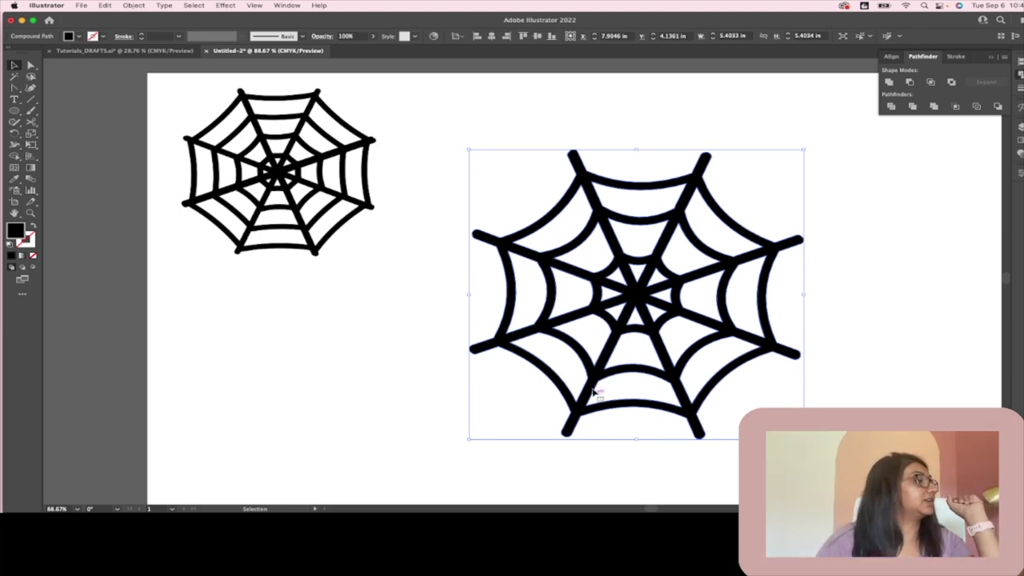
Step: Start Envelope Distort > Make with Mesh on the right web
left_click(82, 4)
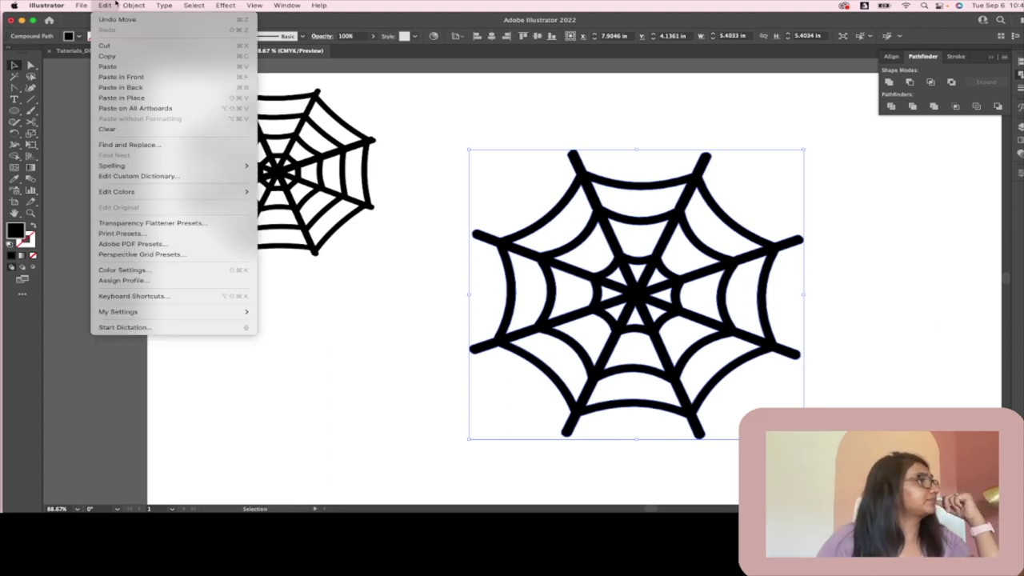
mouse_move(137, 4)
mouse_move(206, 297)
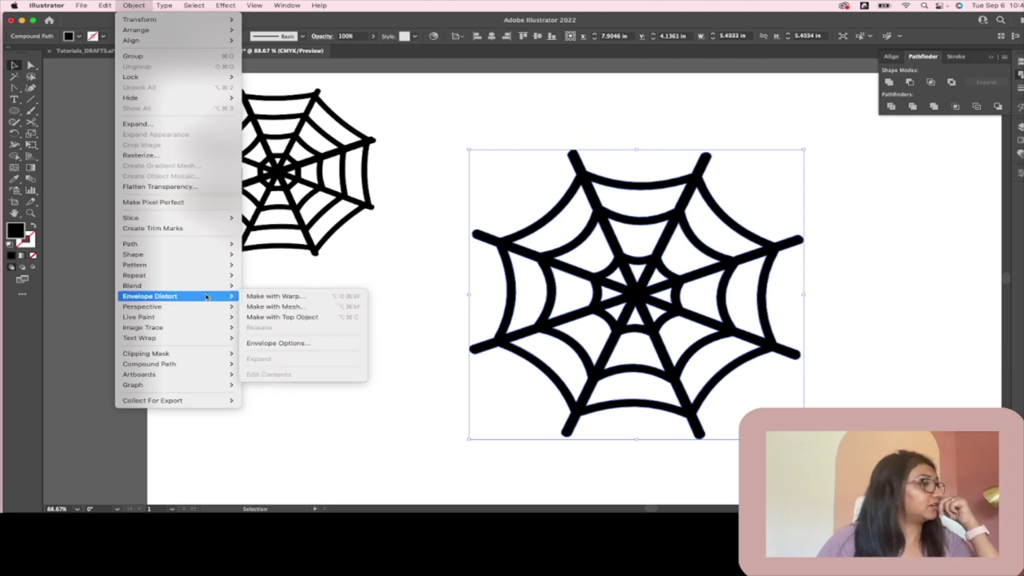
left_click(323, 306)
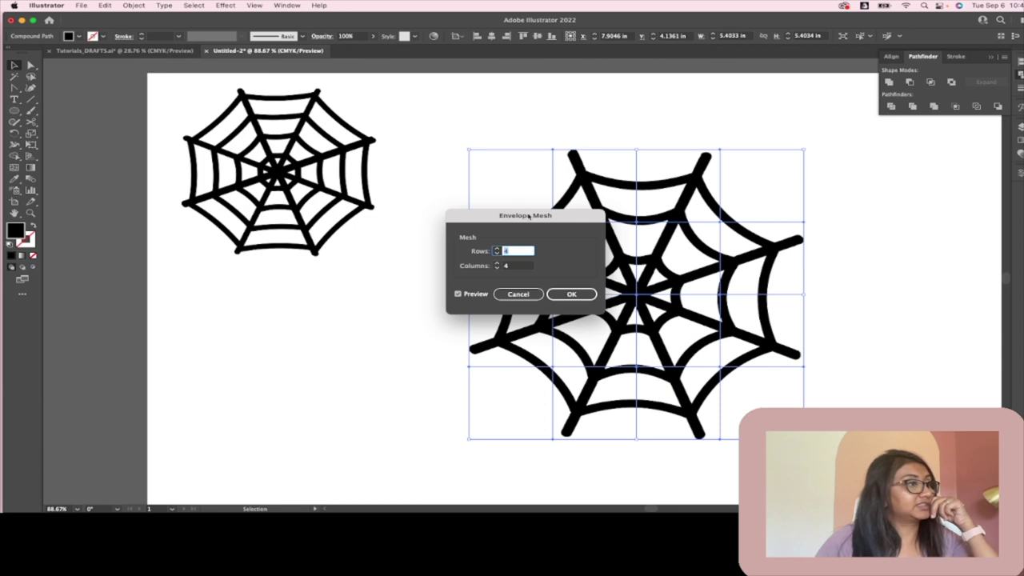
left_click_drag(529, 216, 918, 221)
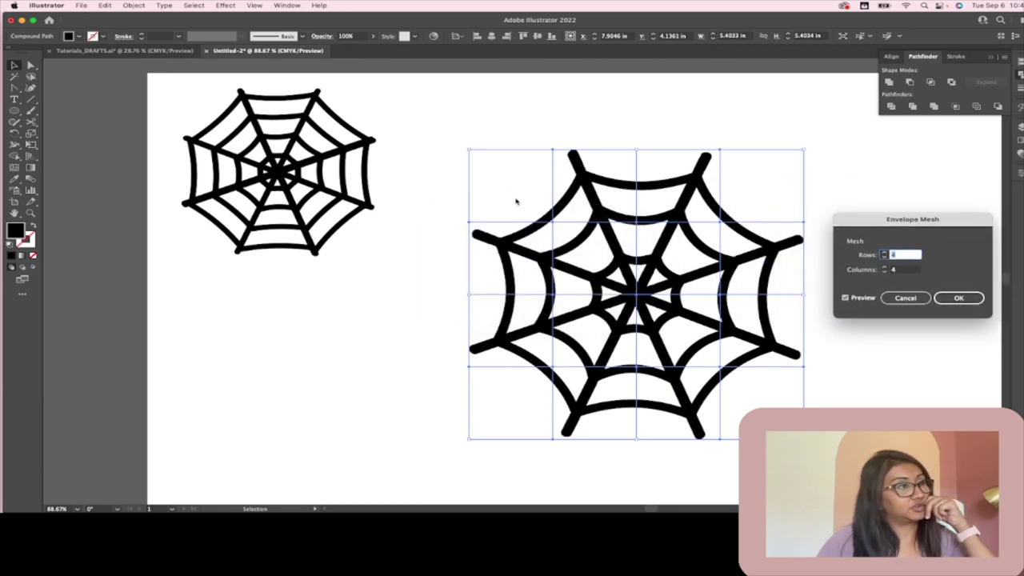
Step: Set the envelope mesh to 2 rows and 2 columns and apply it
left_click(884, 256)
left_click(884, 256)
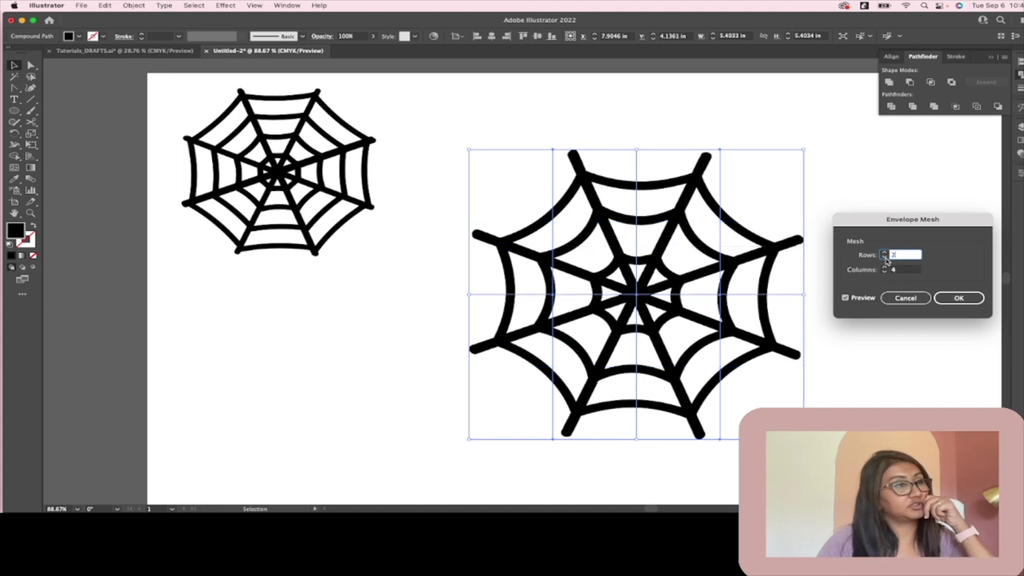
left_click(883, 272)
left_click(884, 272)
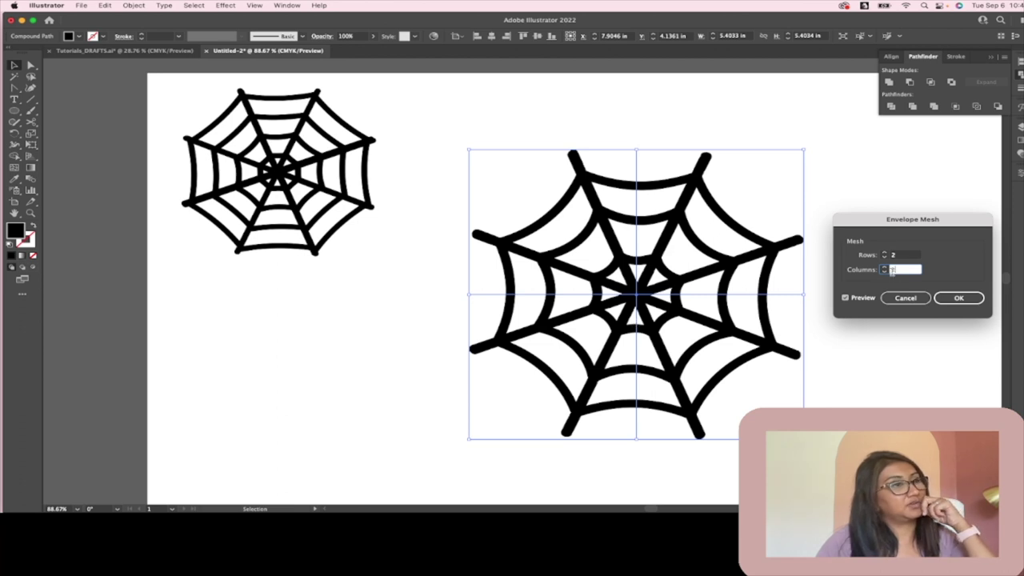
left_click(884, 268)
left_click(884, 252)
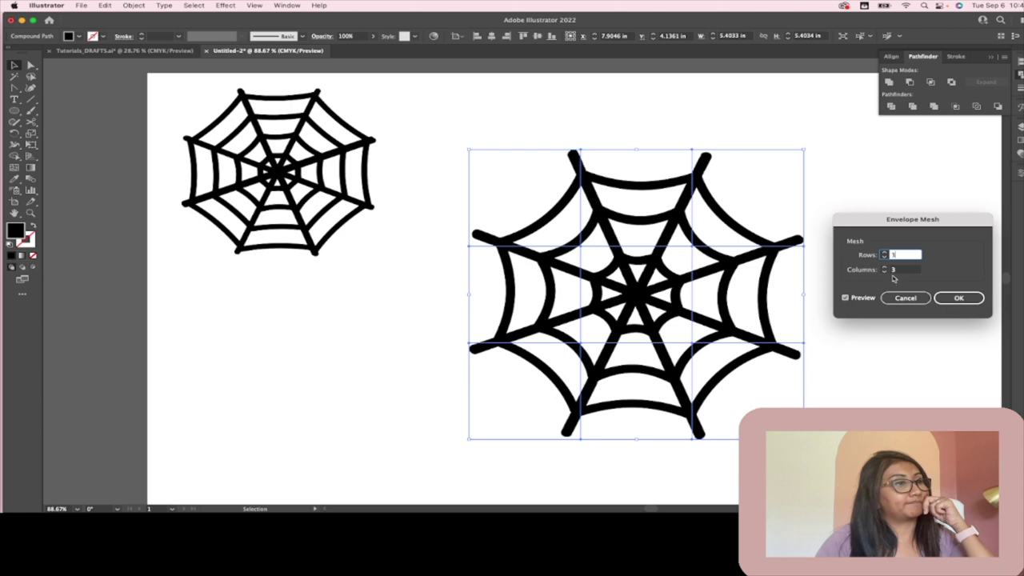
left_click(884, 271)
left_click(884, 257)
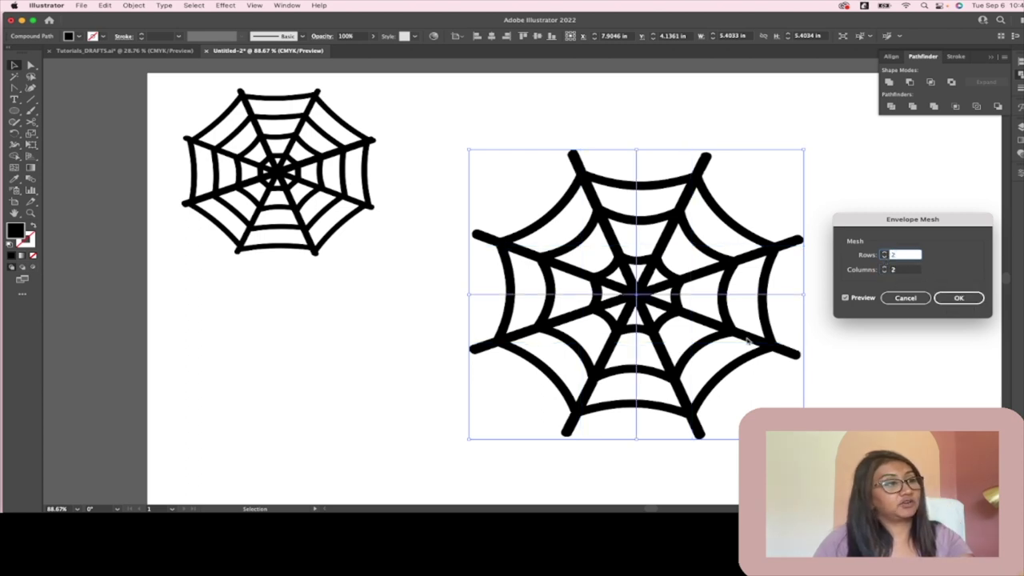
left_click(958, 298)
left_click(945, 298)
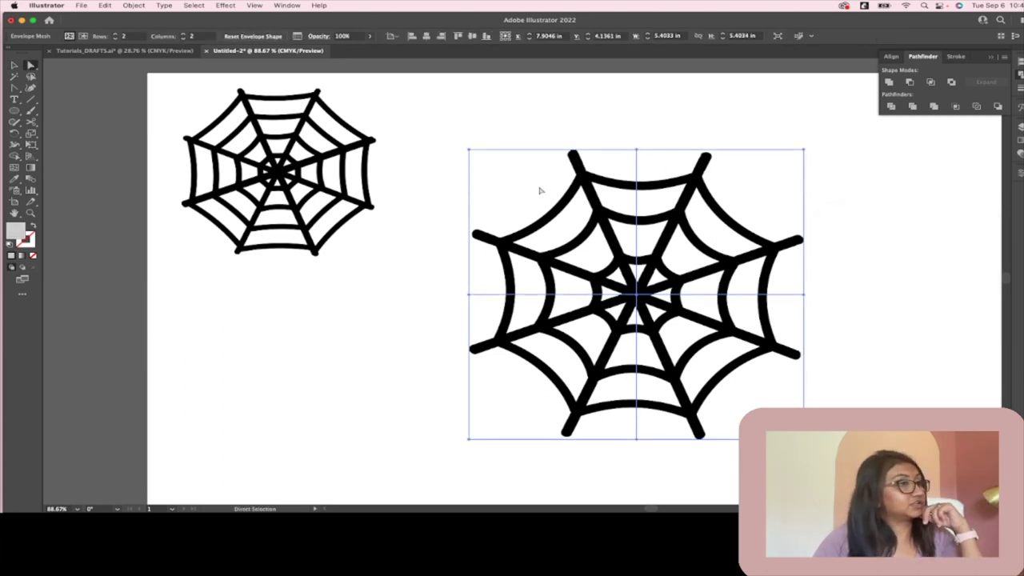
Step: Drag mesh points to pull the web's top corners up and stretch its sides outward
key("super+z")
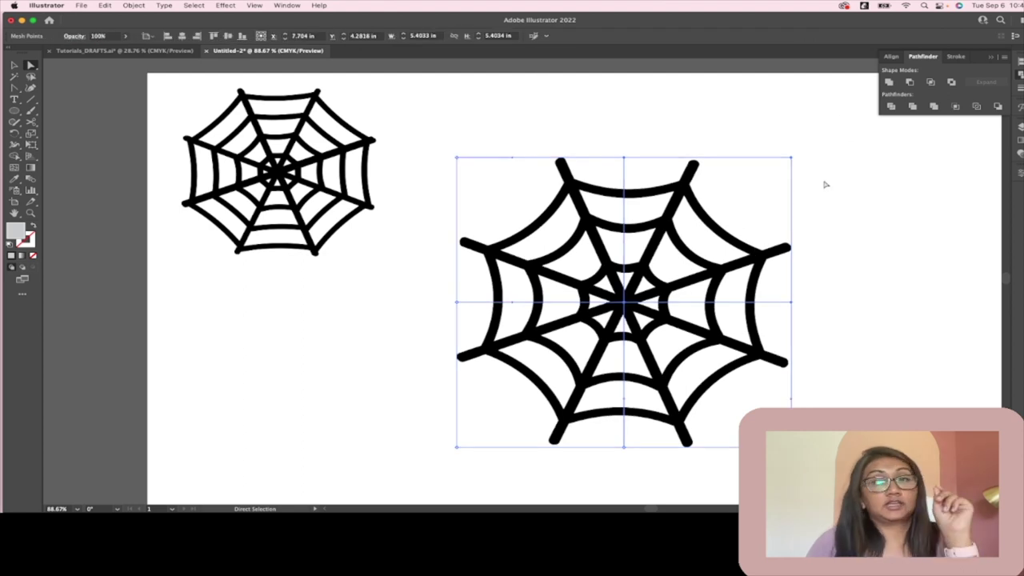
left_click(791, 158)
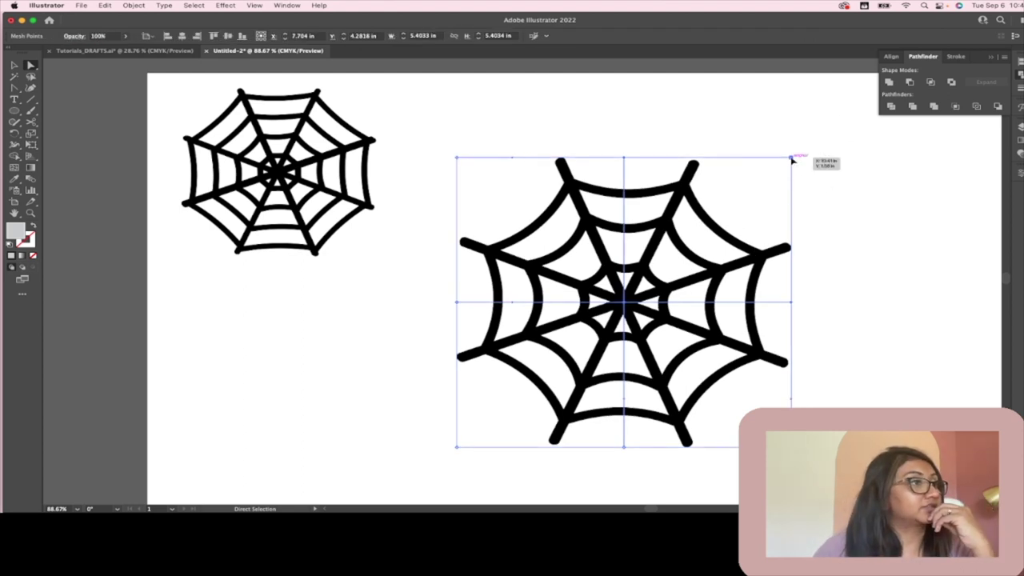
left_click_drag(792, 158, 861, 97)
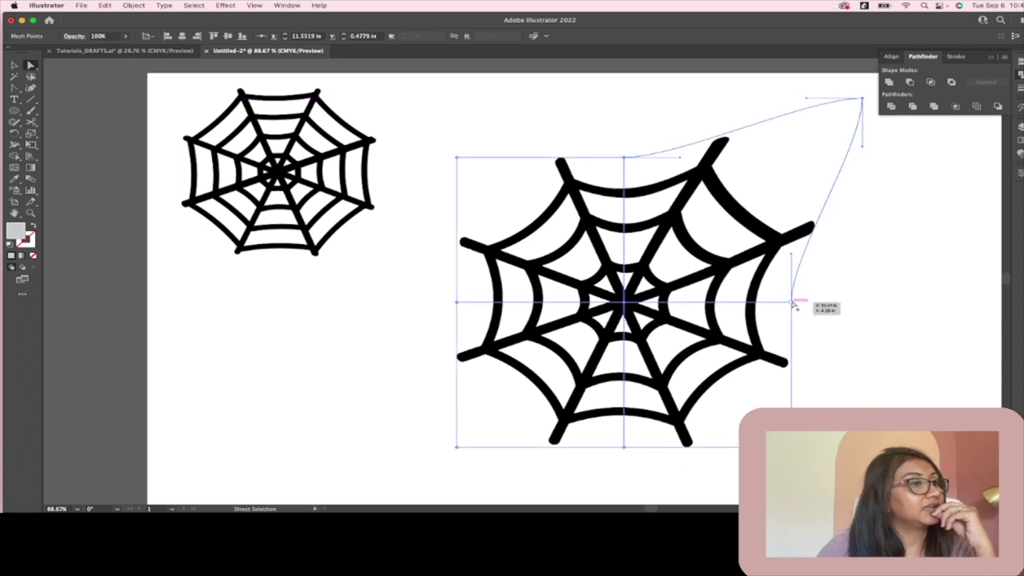
left_click_drag(790, 265, 759, 279)
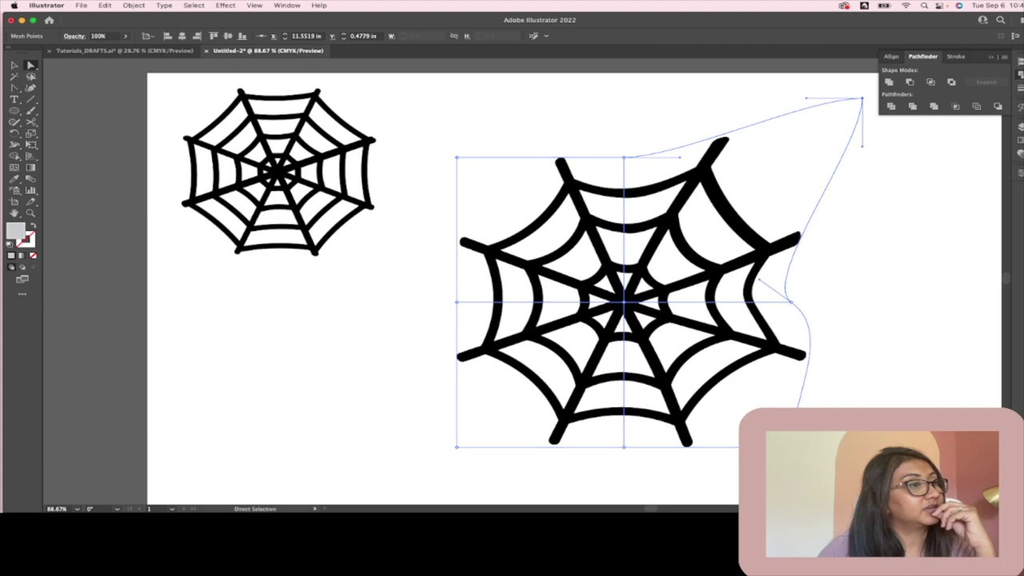
left_click_drag(456, 303, 371, 303)
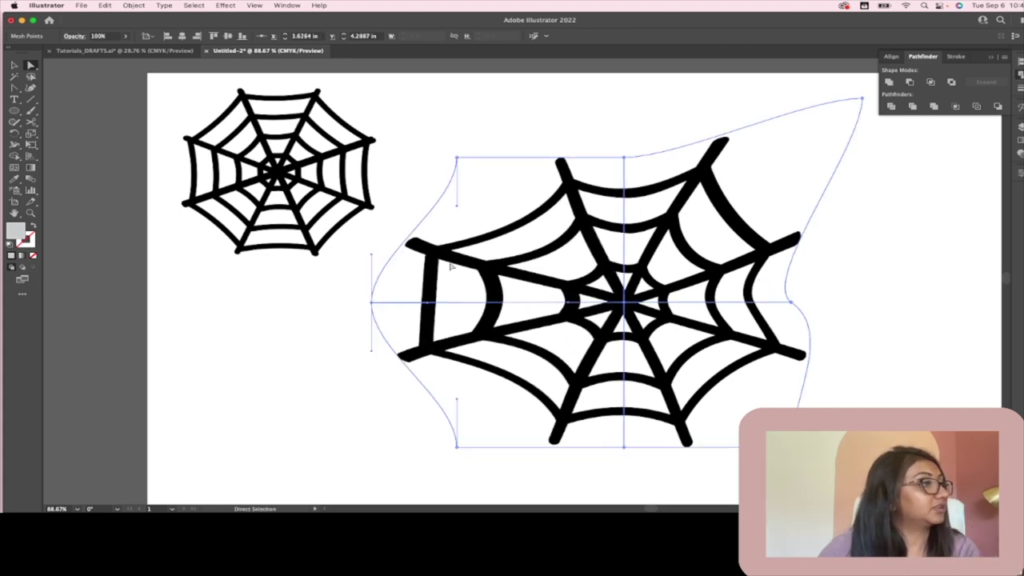
left_click_drag(464, 158, 432, 91)
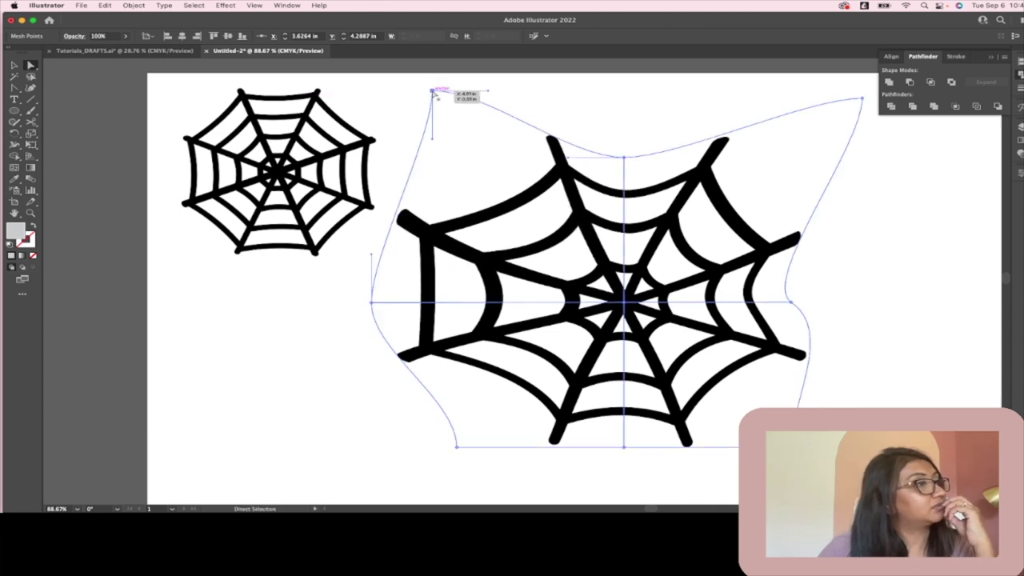
left_click_drag(624, 303, 564, 272)
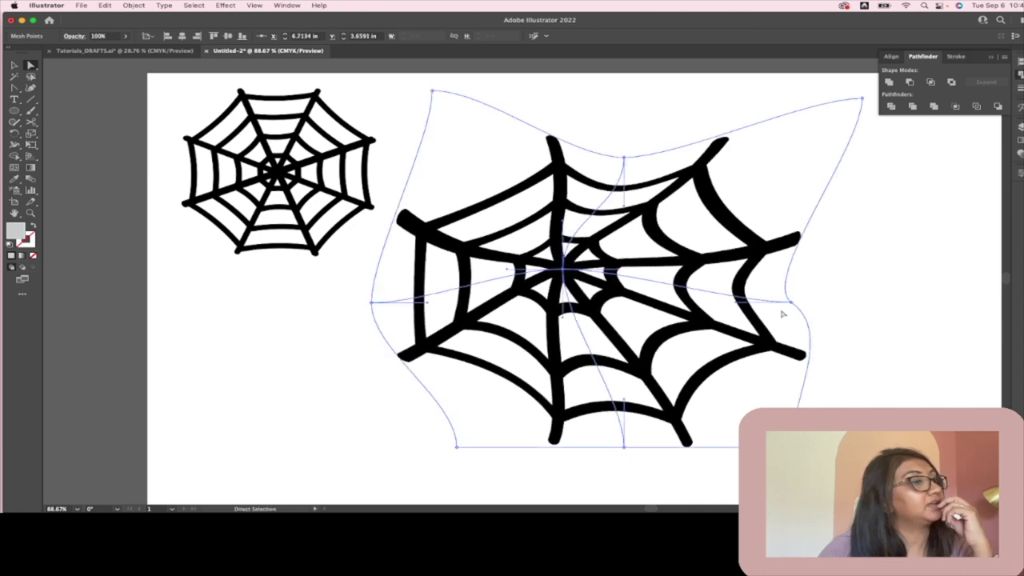
left_click_drag(792, 303, 814, 310)
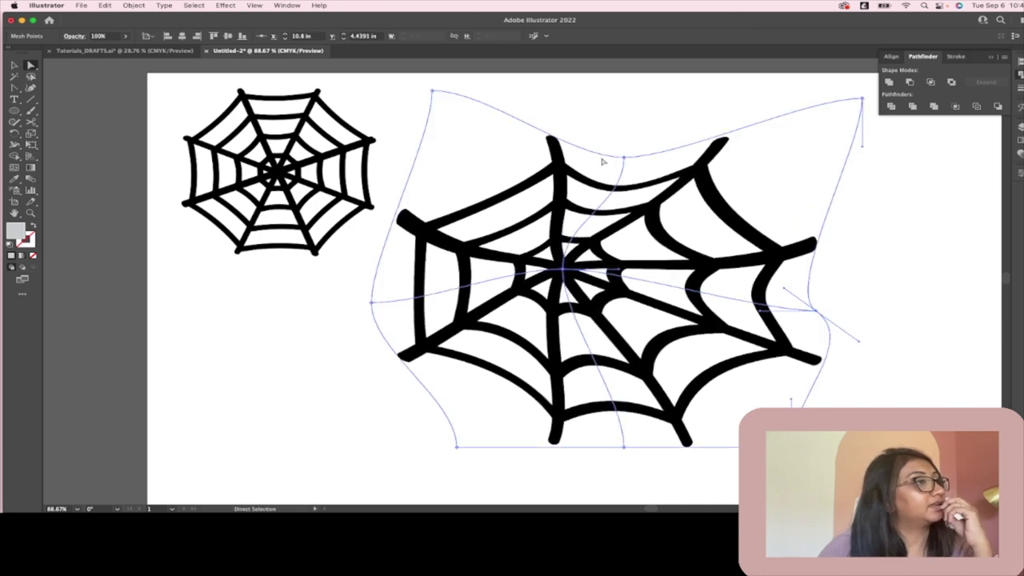
Step: Reshape the web's top edge, left side, bottom middle and centre with further mesh-point drags
left_click(432, 90)
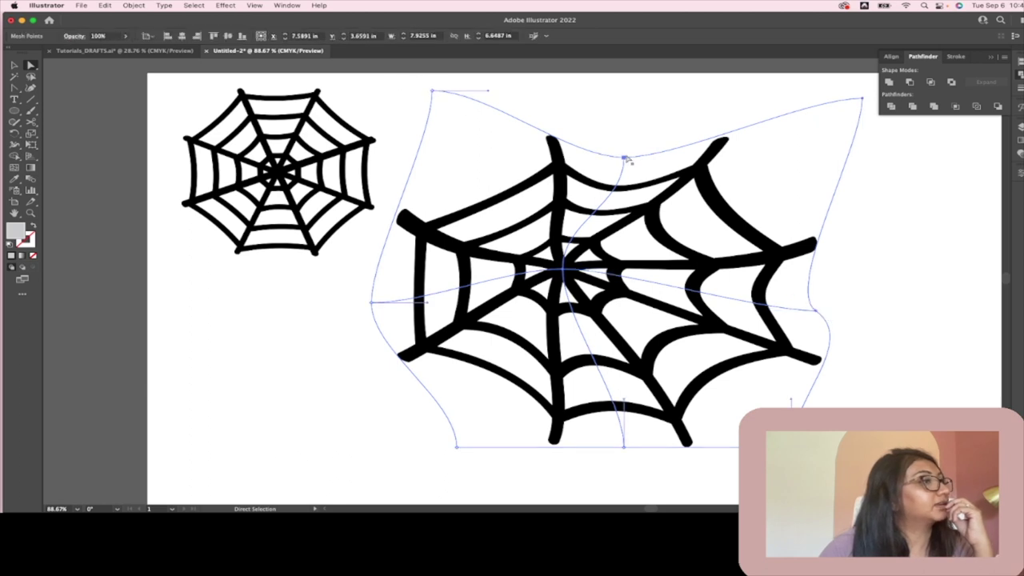
mouse_move(623, 157)
left_mouse_down()
mouse_move(594, 144)
mouse_move(636, 170)
left_mouse_up()
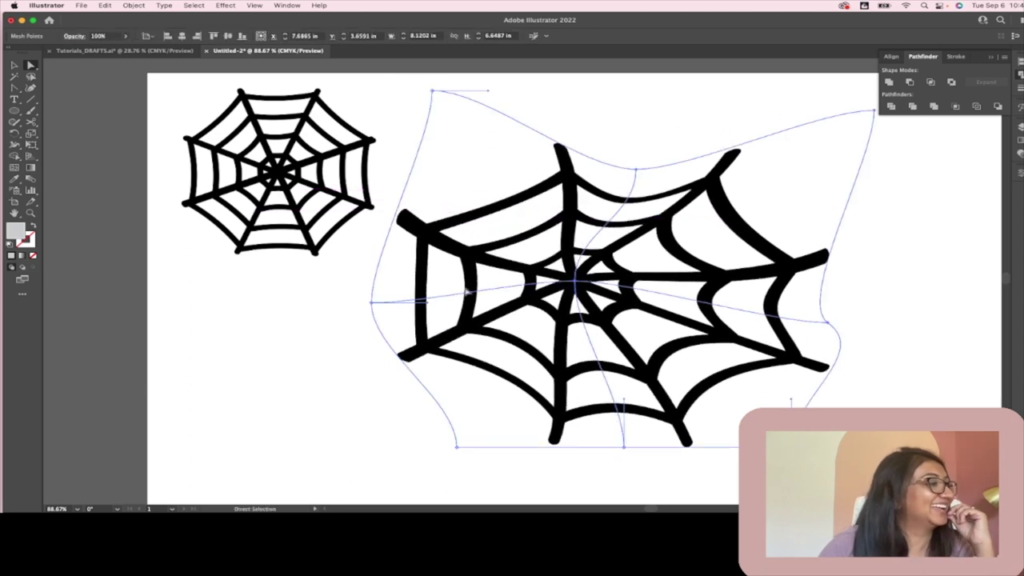
left_click_drag(371, 302, 399, 299)
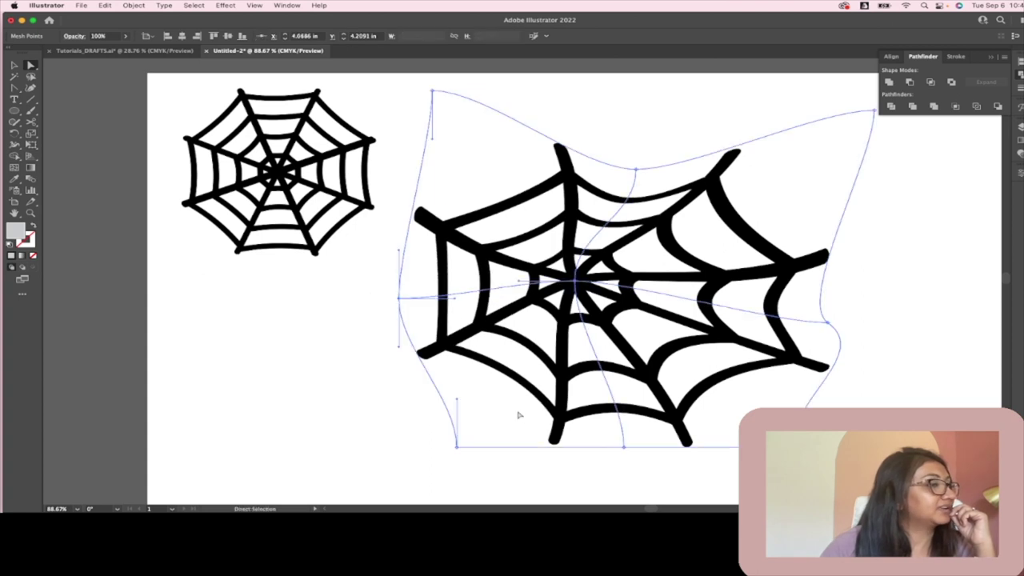
left_click_drag(624, 447, 589, 423)
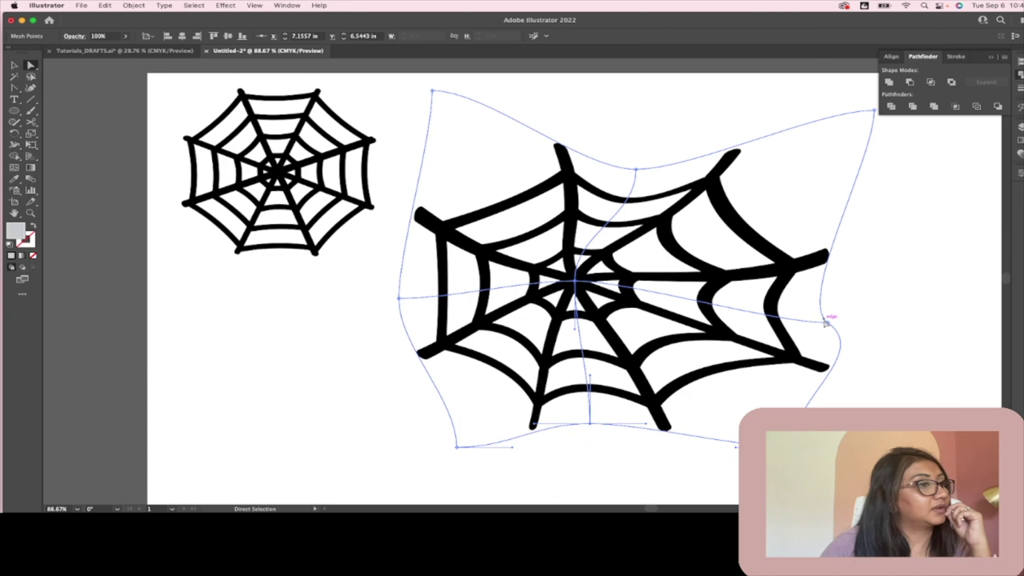
left_click_drag(736, 448, 726, 422)
left_click_drag(570, 275, 592, 292)
left_click_drag(638, 167, 589, 91)
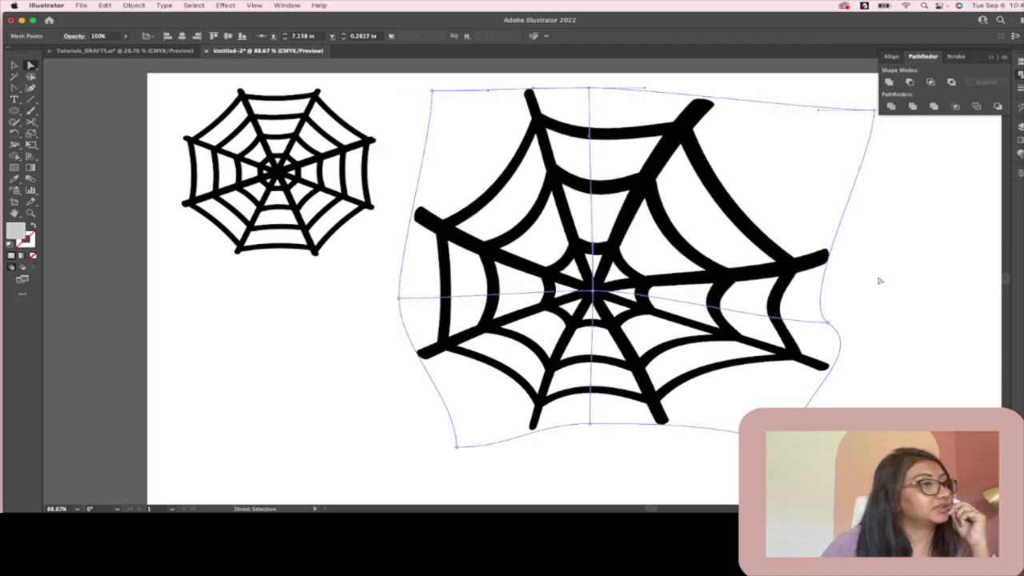
left_click_drag(836, 320, 865, 330)
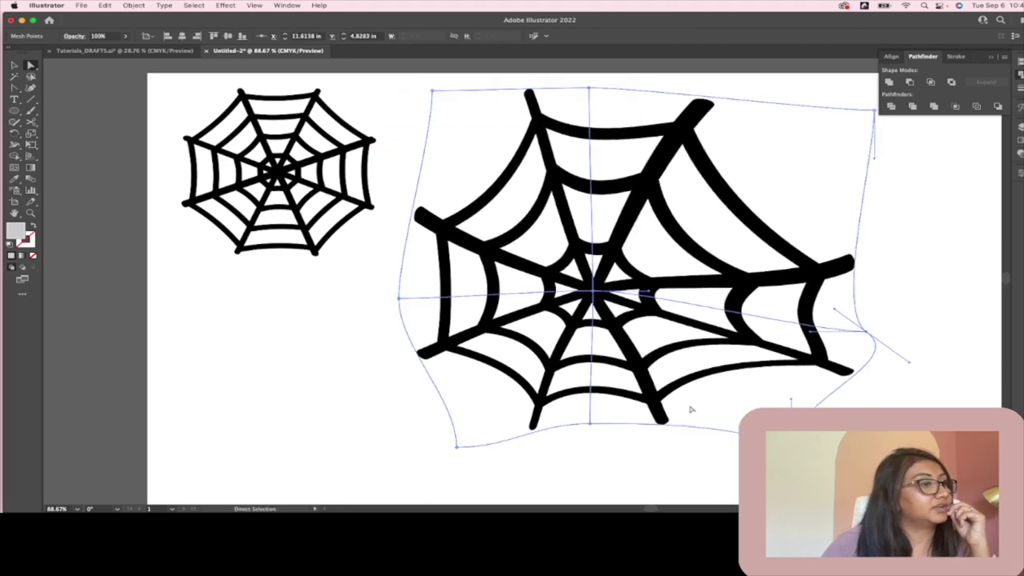
left_click_drag(790, 408, 790, 446)
Step: Warp the web's bottom corners and right edge further, then deselect to view the wonky shape
scroll(511, 280, "down", 5)
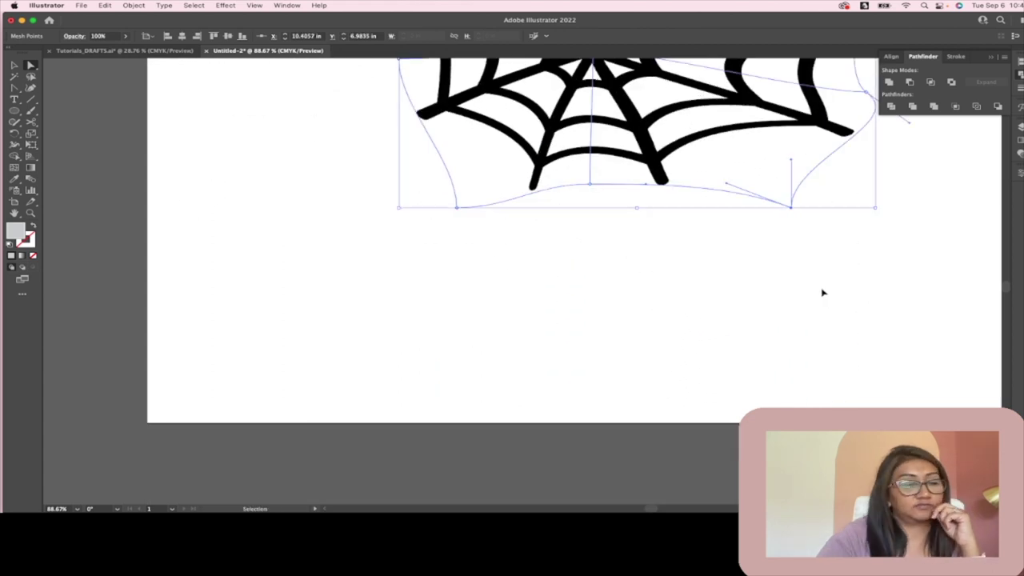
scroll(823, 291, "down", 3)
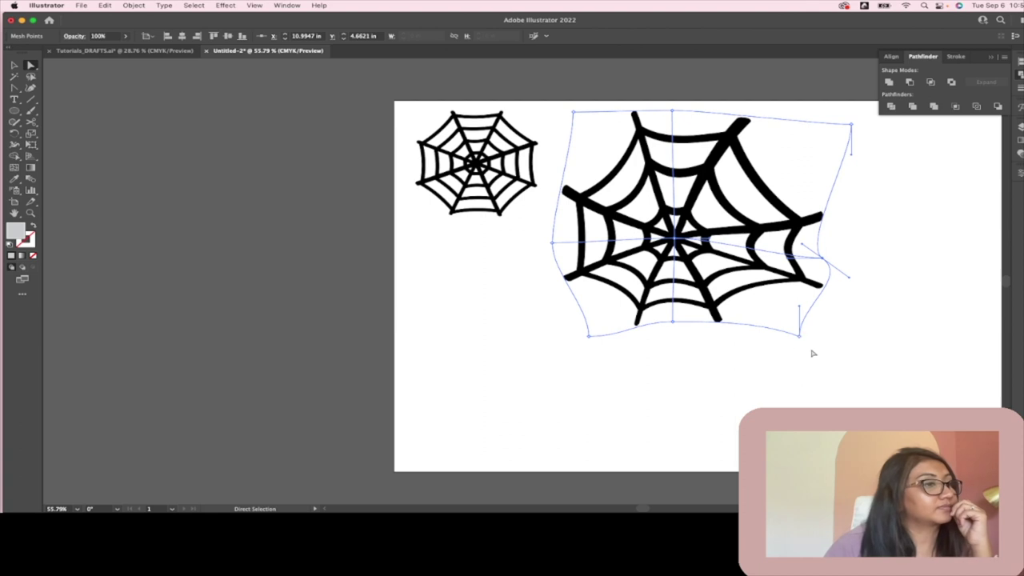
left_click_drag(799, 335, 814, 374)
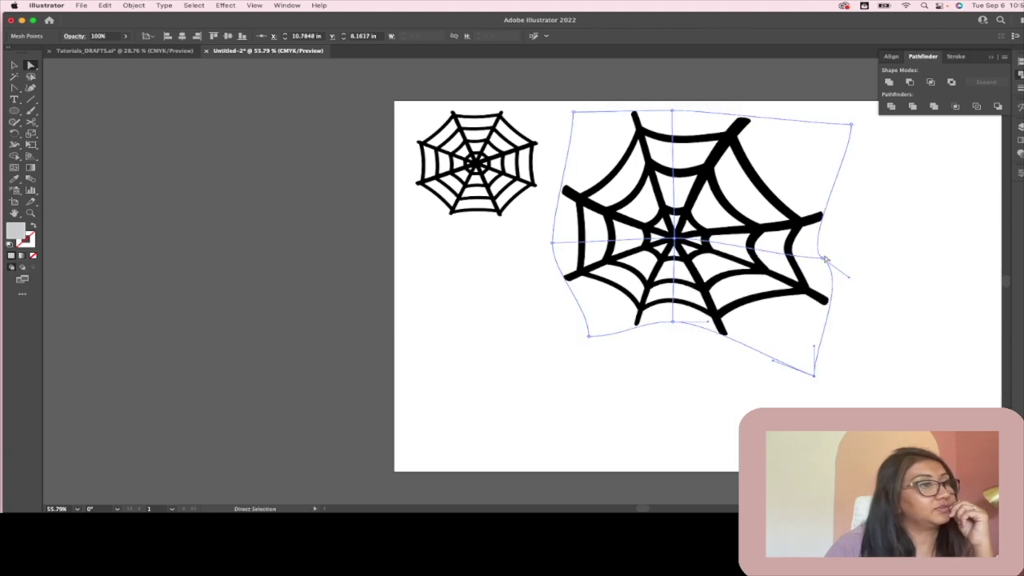
left_click_drag(852, 279, 863, 300)
left_click_drag(672, 320, 667, 344)
left_click_drag(589, 336, 542, 308)
left_click(791, 354)
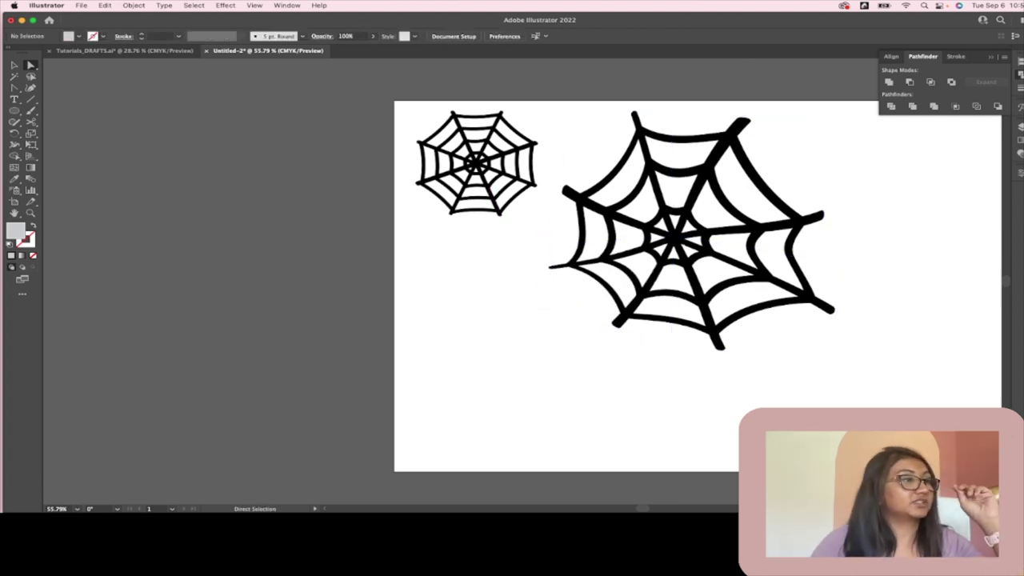